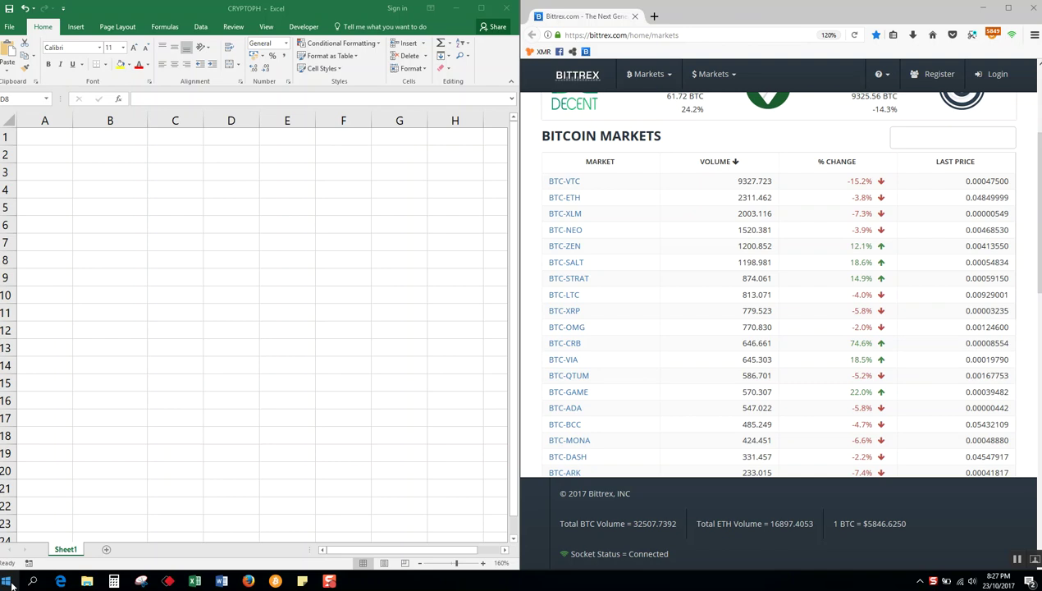
Step: Dismiss the Start menu and enter the btc and eth headers in B1 and C1
{"action": "right_click", "coordinate": [8, 583]}
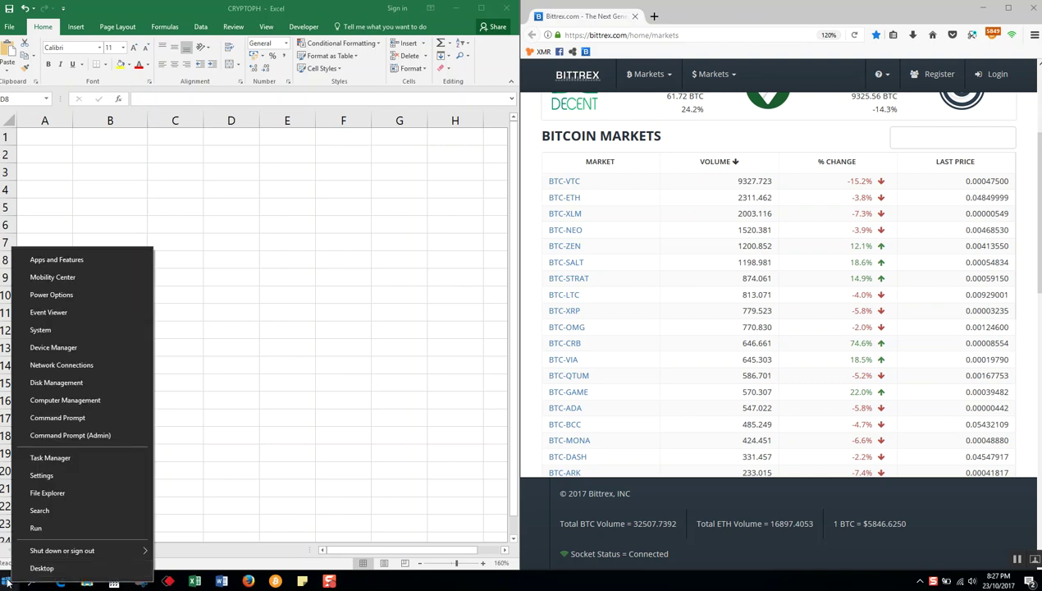
{"action": "left_click", "coordinate": [6, 582]}
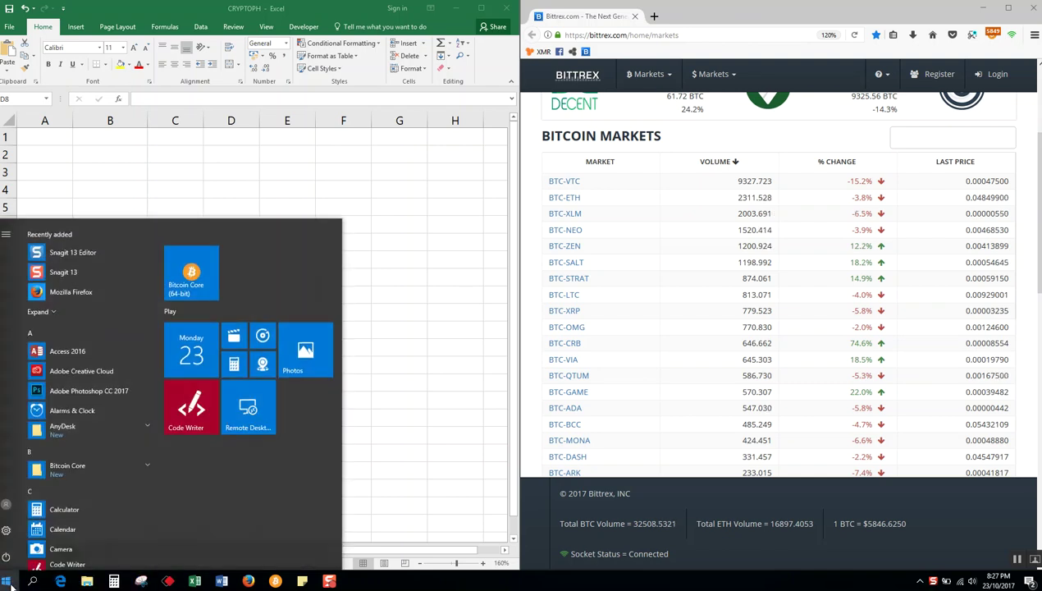
{"action": "left_click", "coordinate": [139, 173]}
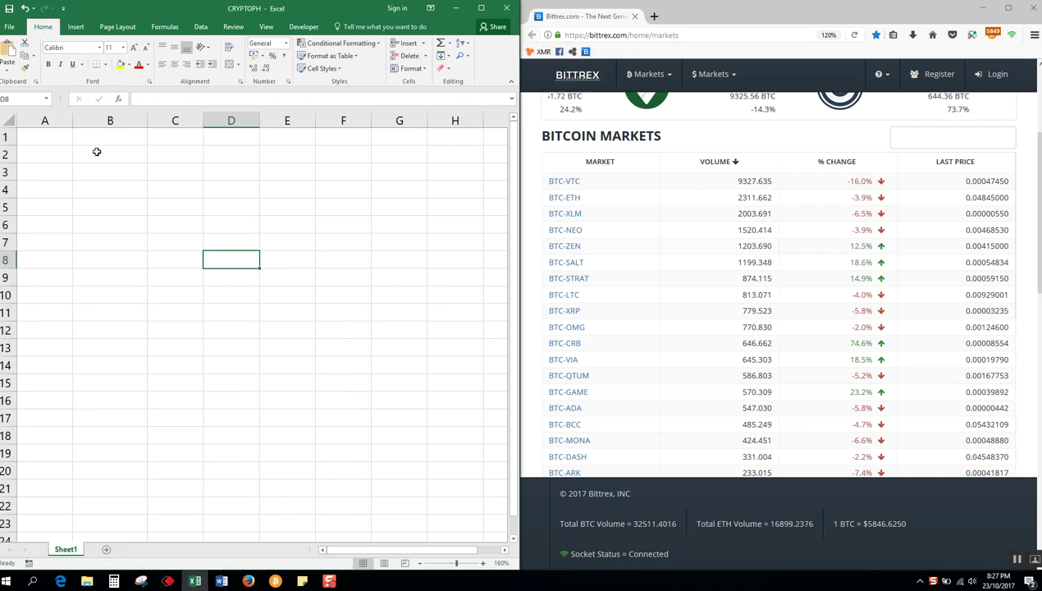
{"action": "left_click", "coordinate": [110, 136]}
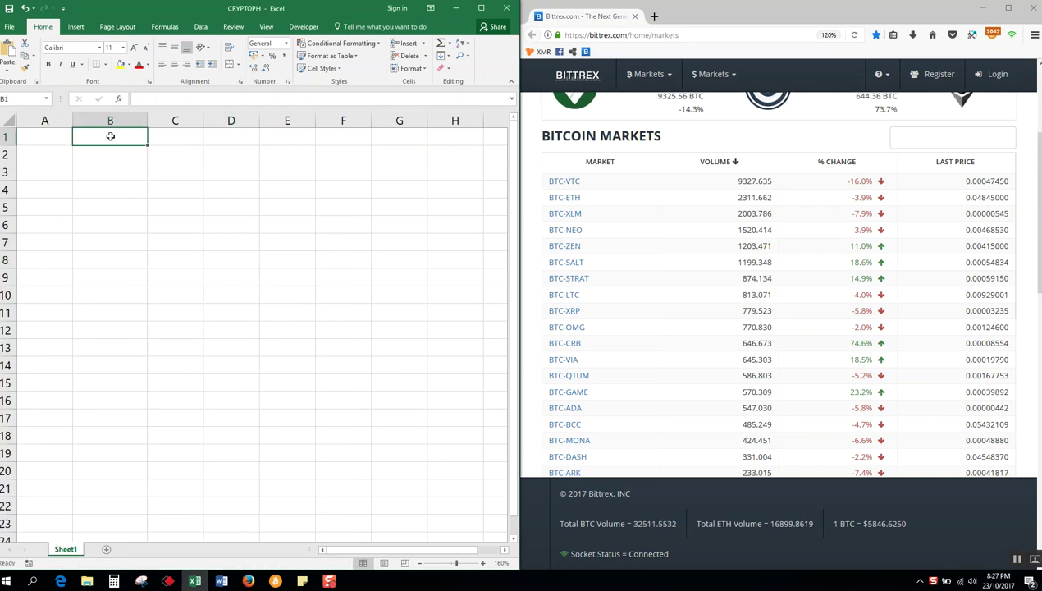
{"action": "type", "text": "btc"}
{"action": "key", "text": "Tab"}
{"action": "type", "text": "eth"}
{"action": "key", "text": "Tab"}
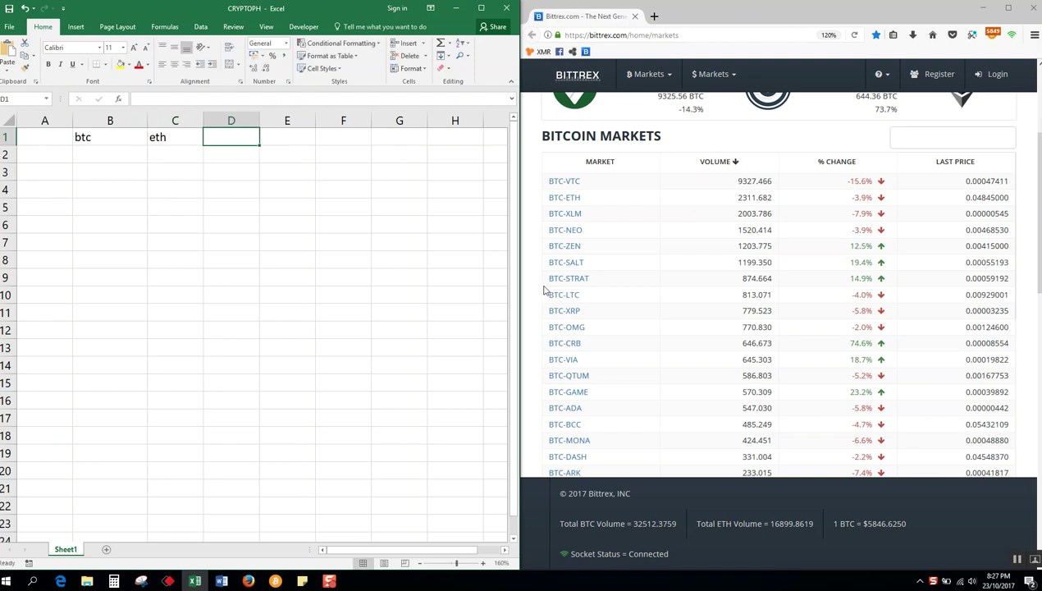
Step: Add the neo and ltc headers in D1 and E1
{"action": "left_click_drag", "start_coordinate": [1032, 207], "coordinate": [1033, 424]}
{"action": "scroll", "coordinate": [1033, 424], "scroll_direction": "down", "scroll_amount": 1}
{"action": "left_click", "coordinate": [221, 136]}
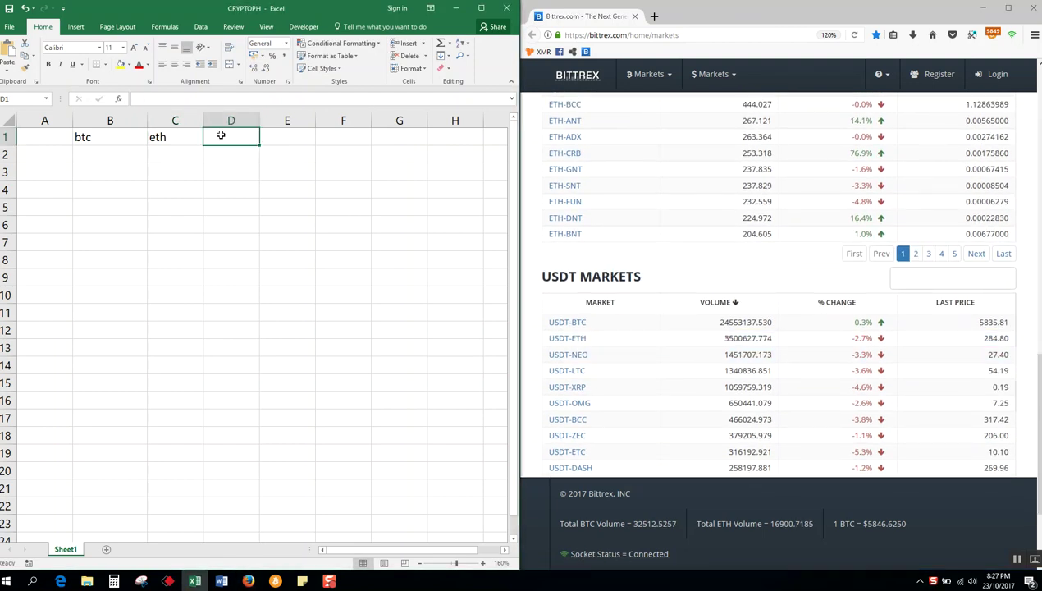
{"action": "type", "text": "neo"}
{"action": "key", "text": "Tab"}
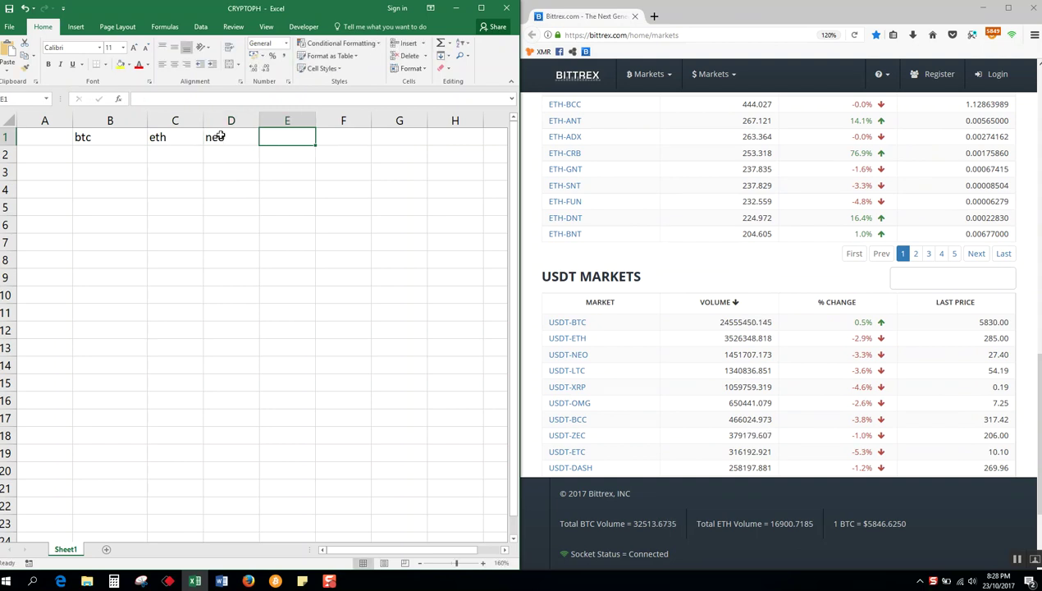
{"action": "type", "text": "ltc"}
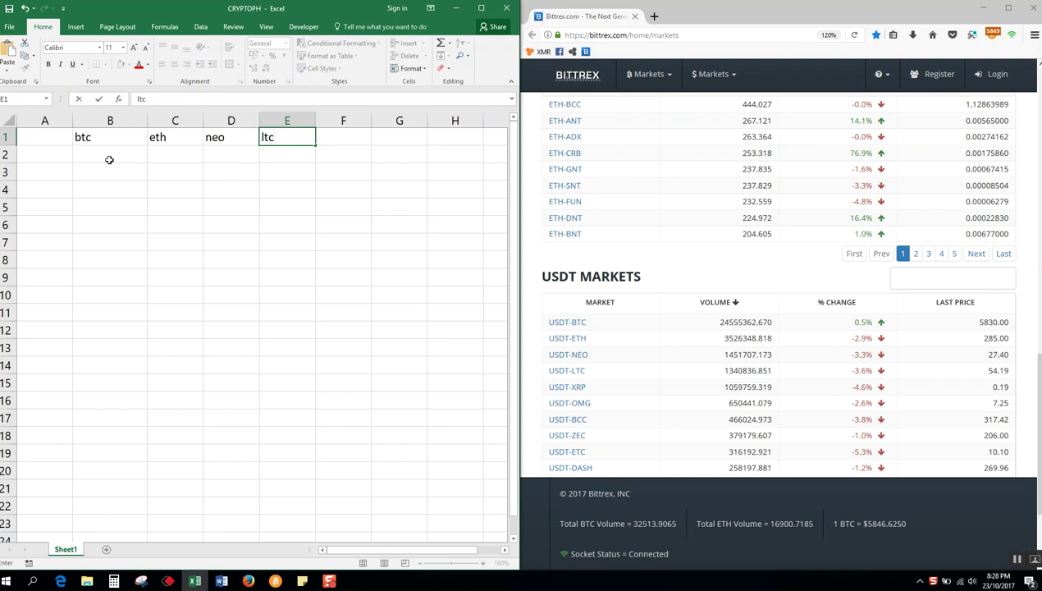
{"action": "left_click", "coordinate": [109, 160]}
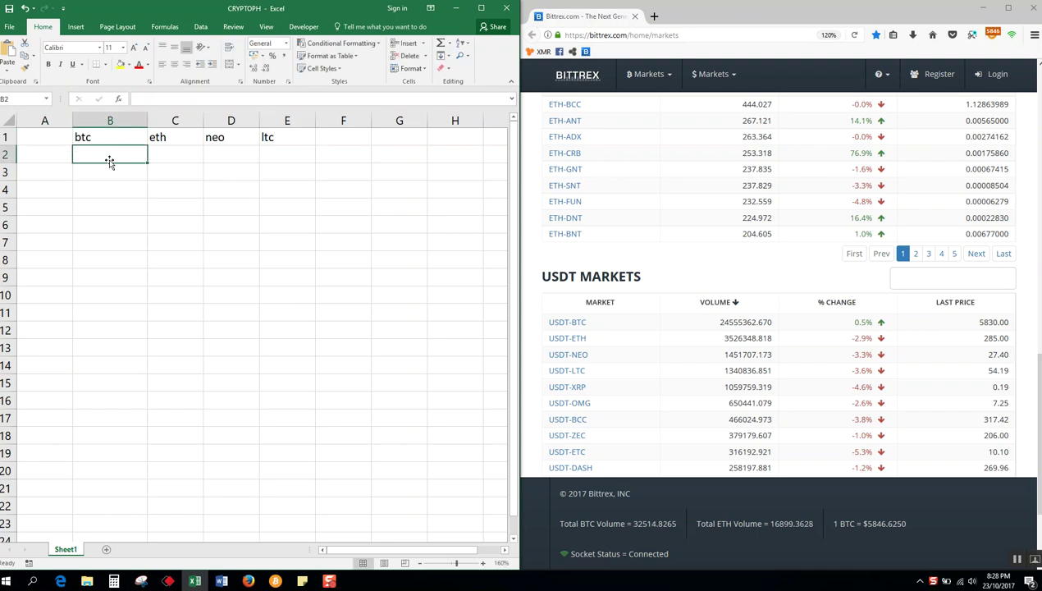
Step: Enter =CryptoJD_USD("BTC") in B2 to fetch Bitcoin's live USD price
{"action": "type", "text": "=cry"}
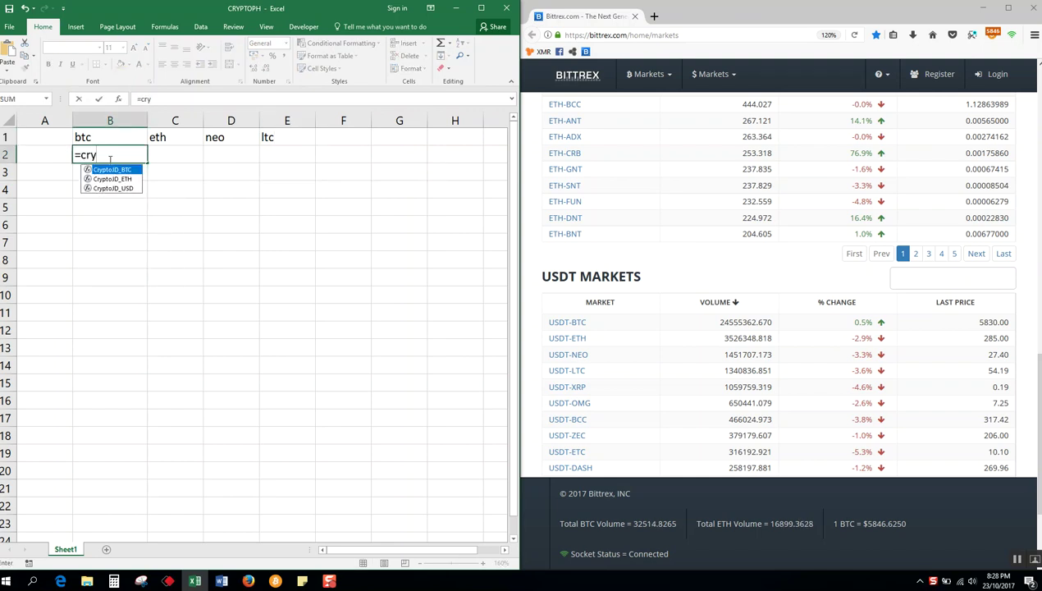
{"action": "key", "text": "Down"}
{"action": "key", "text": "Down"}
{"action": "key", "text": "Tab"}
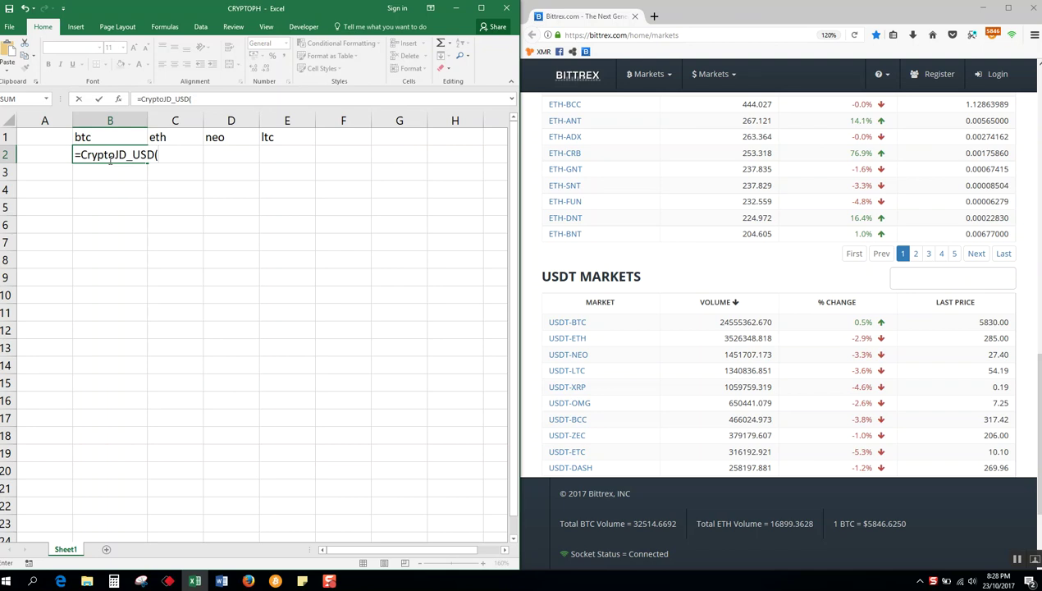
{"action": "type", "text": "\"BTC\""}
{"action": "type", "text": ")"}
{"action": "left_click", "coordinate": [188, 156]}
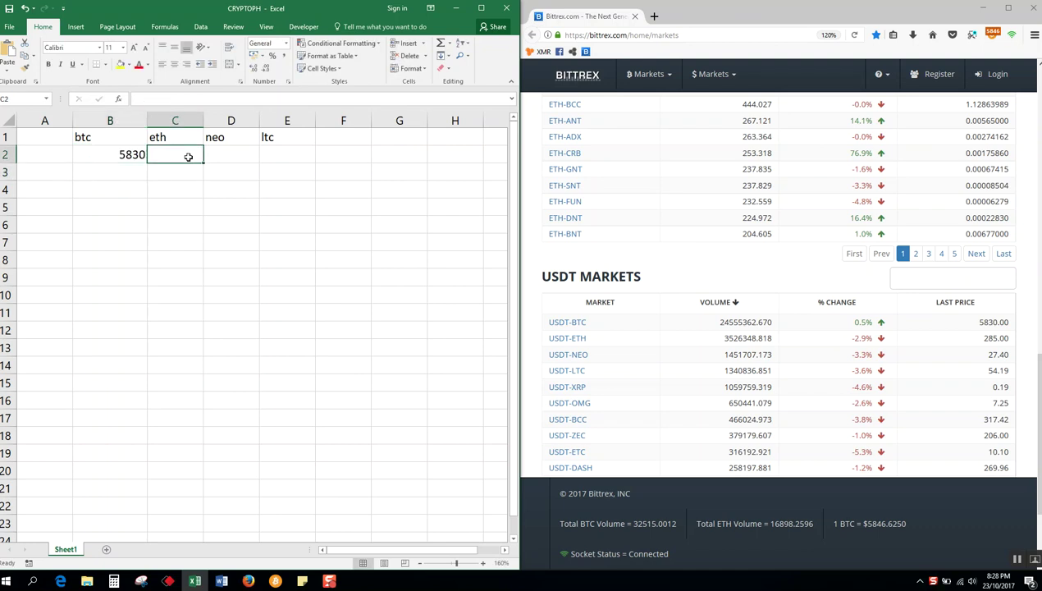
Step: Copy the B2 price formula across C2:E2
{"action": "type", "text": "="}
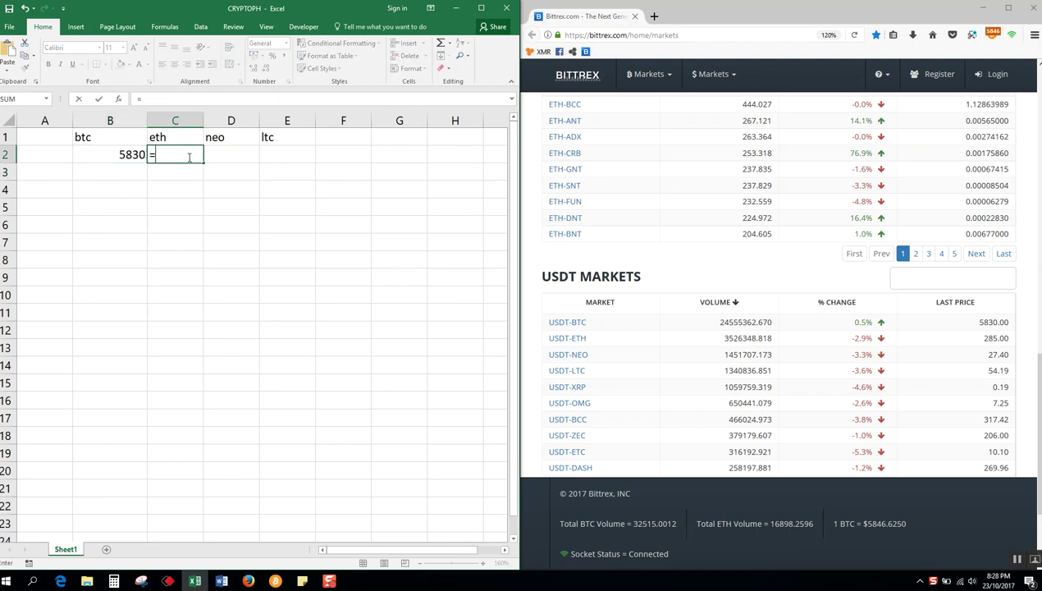
{"action": "left_click", "coordinate": [176, 181]}
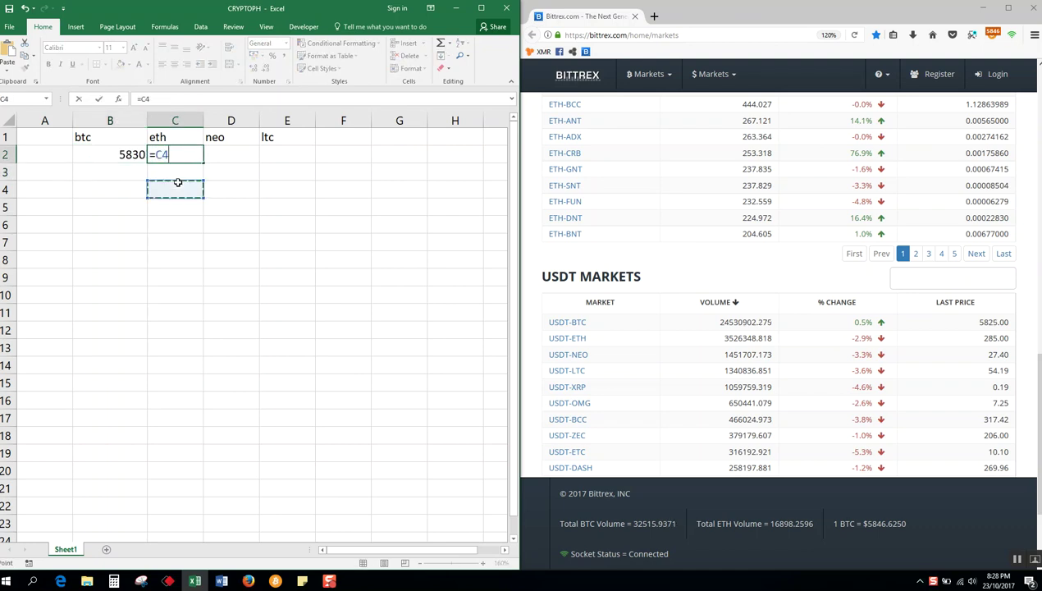
{"action": "left_click", "coordinate": [229, 164]}
{"action": "key", "text": "Escape"}
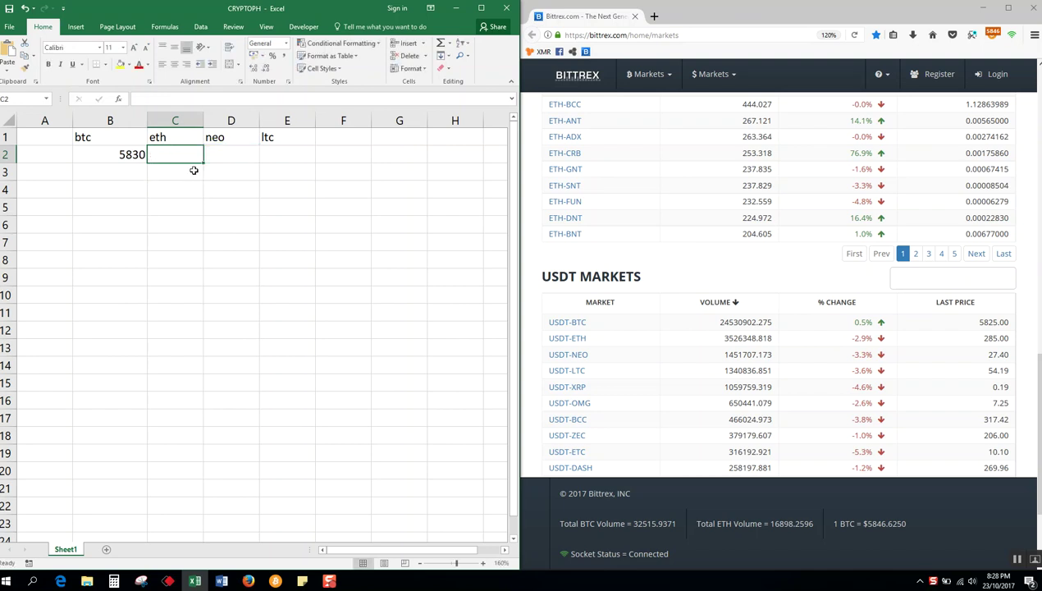
{"action": "left_click", "coordinate": [188, 190]}
{"action": "left_click", "coordinate": [131, 154]}
{"action": "left_click_drag", "start_coordinate": [147, 162], "coordinate": [302, 157]}
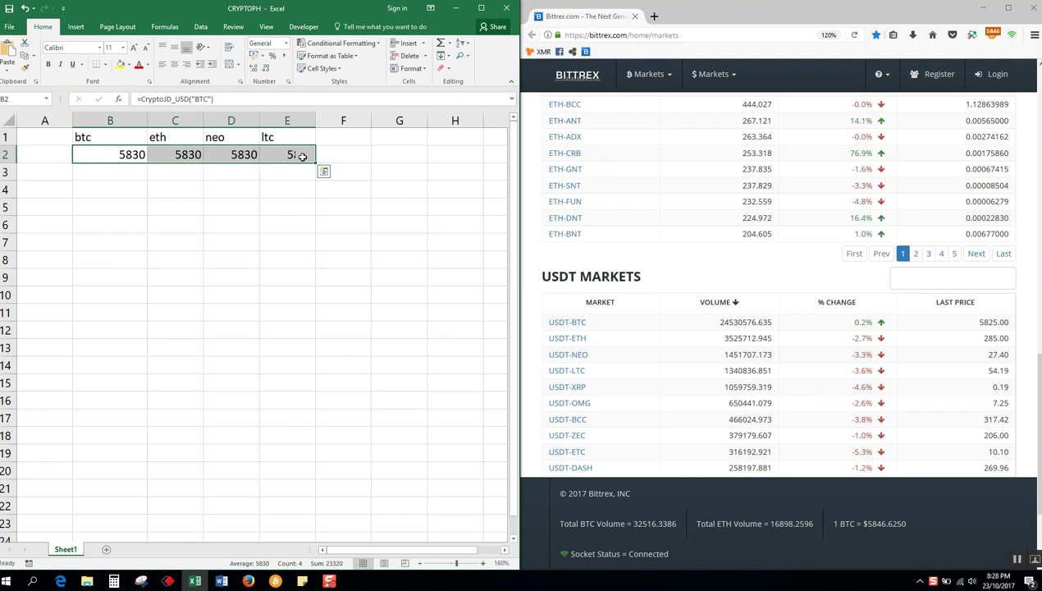
{"action": "left_click", "coordinate": [184, 176]}
Step: Change the copied formulas in C2 and D2 to ETH and NEO
{"action": "left_click", "coordinate": [186, 155]}
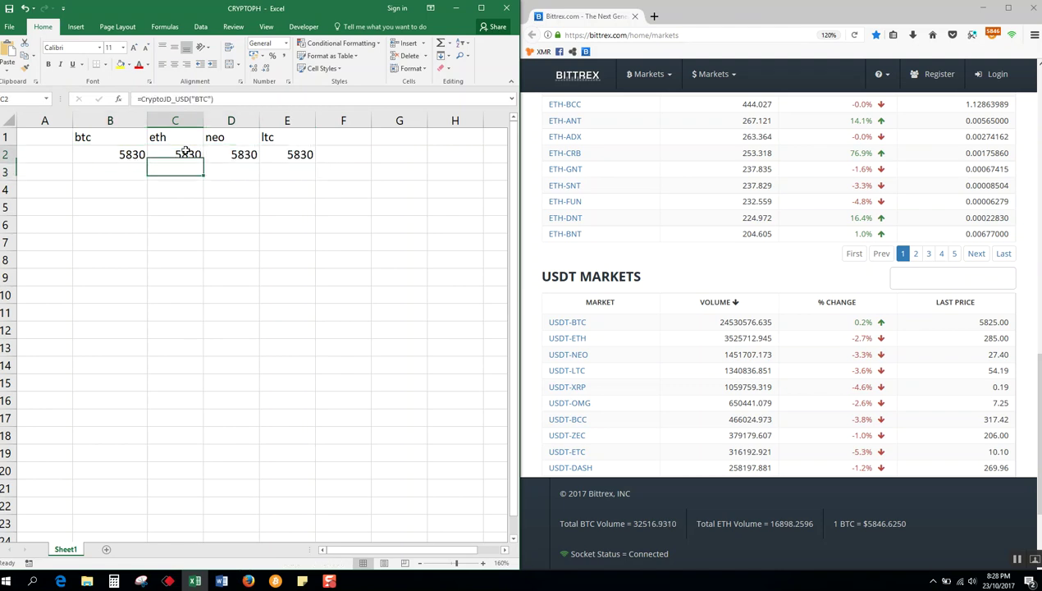
{"action": "left_click", "coordinate": [203, 100]}
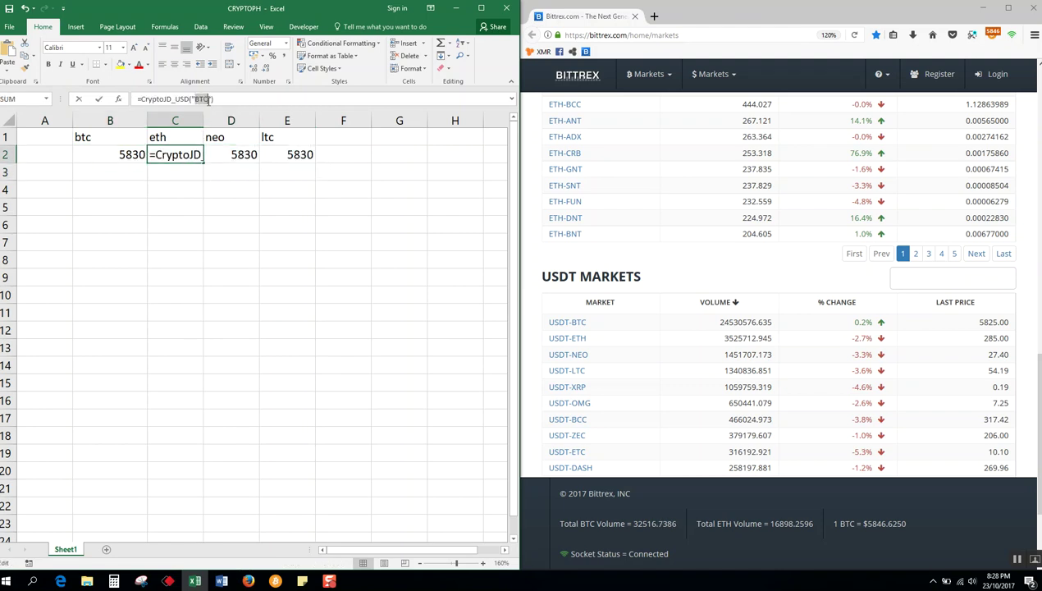
{"action": "type", "text": "ETH"}
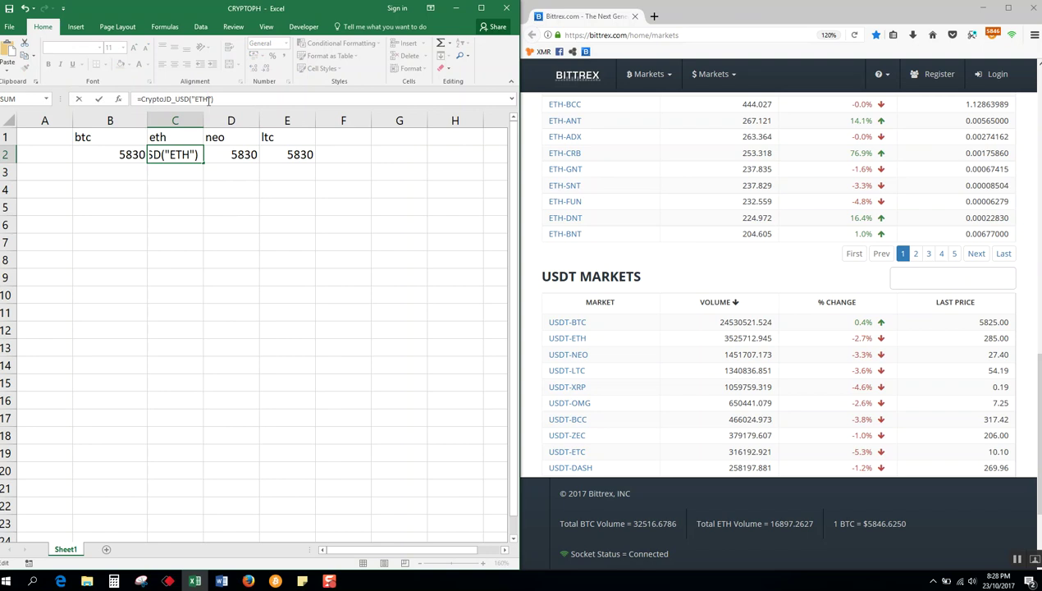
{"action": "key", "text": "Return"}
{"action": "left_click", "coordinate": [246, 153]}
{"action": "left_click", "coordinate": [197, 99]}
{"action": "type", "text": "NEO"}
{"action": "key", "text": "Return"}
Step: Change E2's formula to LTC, showing Litecoin's USD price of 54.19
{"action": "left_click", "coordinate": [293, 154]}
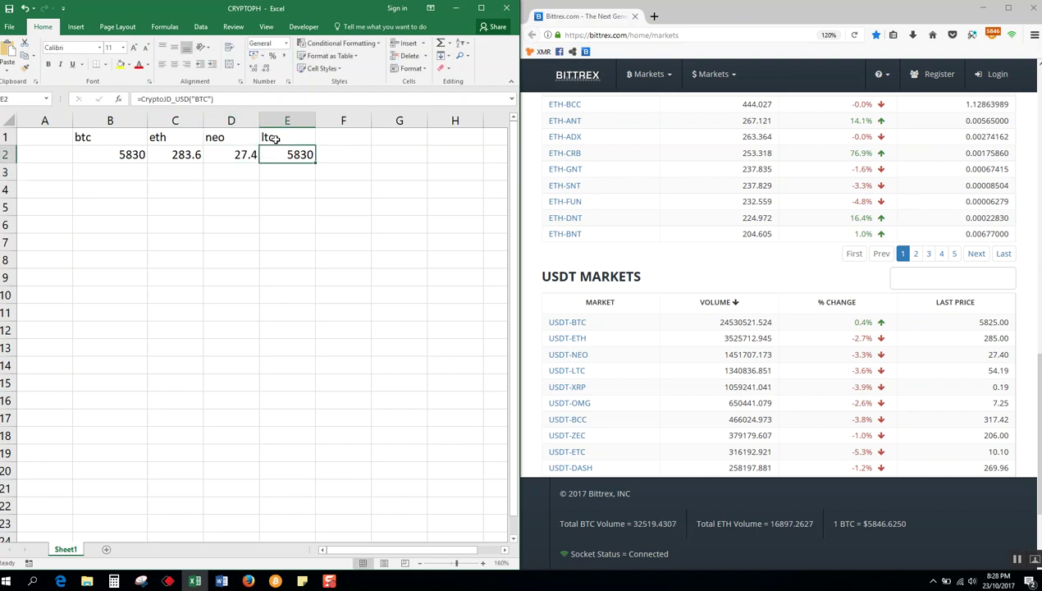
{"action": "left_click", "coordinate": [197, 99]}
{"action": "double_click", "coordinate": [202, 99]}
{"action": "type", "text": "LTC"}
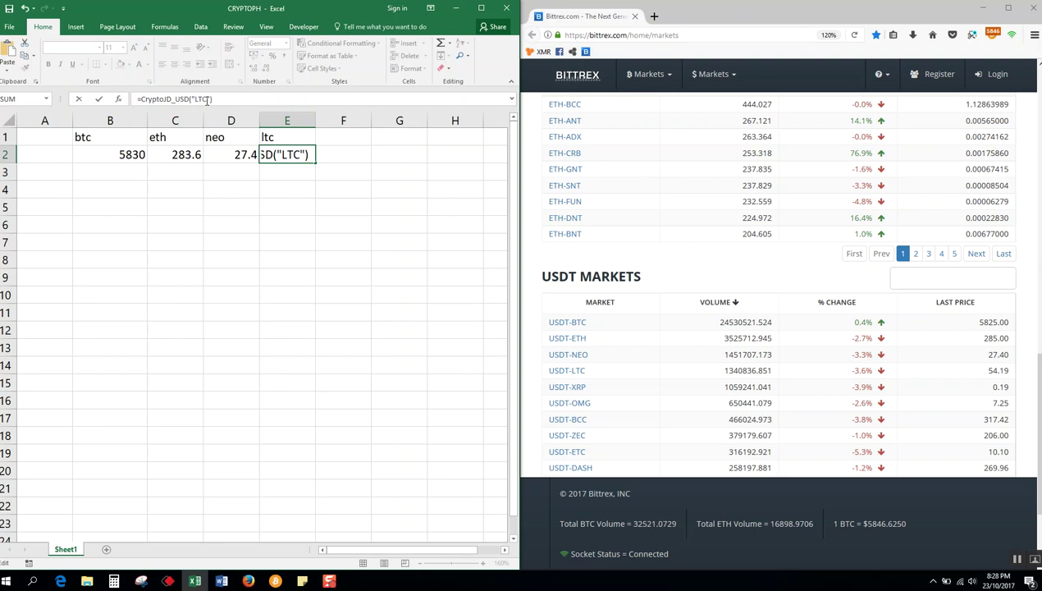
{"action": "key", "text": "Return"}
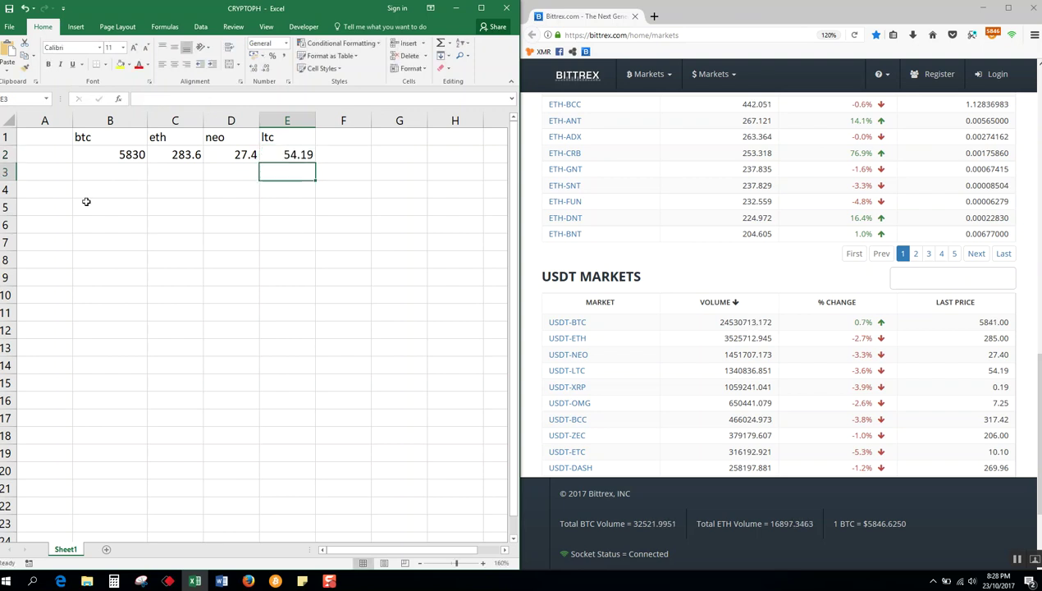
{"action": "left_click", "coordinate": [35, 190]}
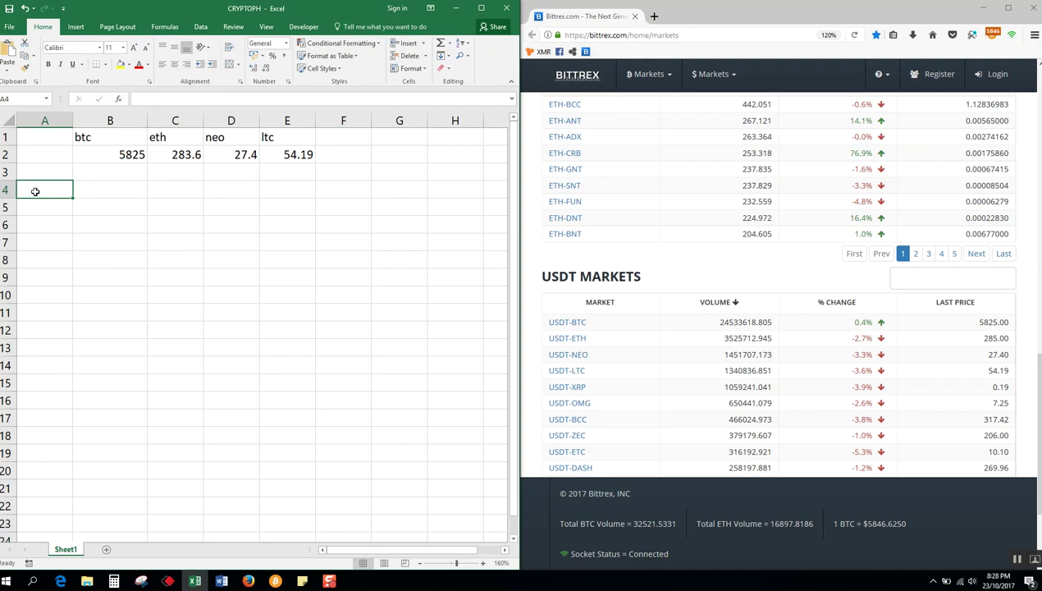
Step: Type the 'bitcoin markets' heading in A4
{"action": "type", "text": "bitcoin markets"}
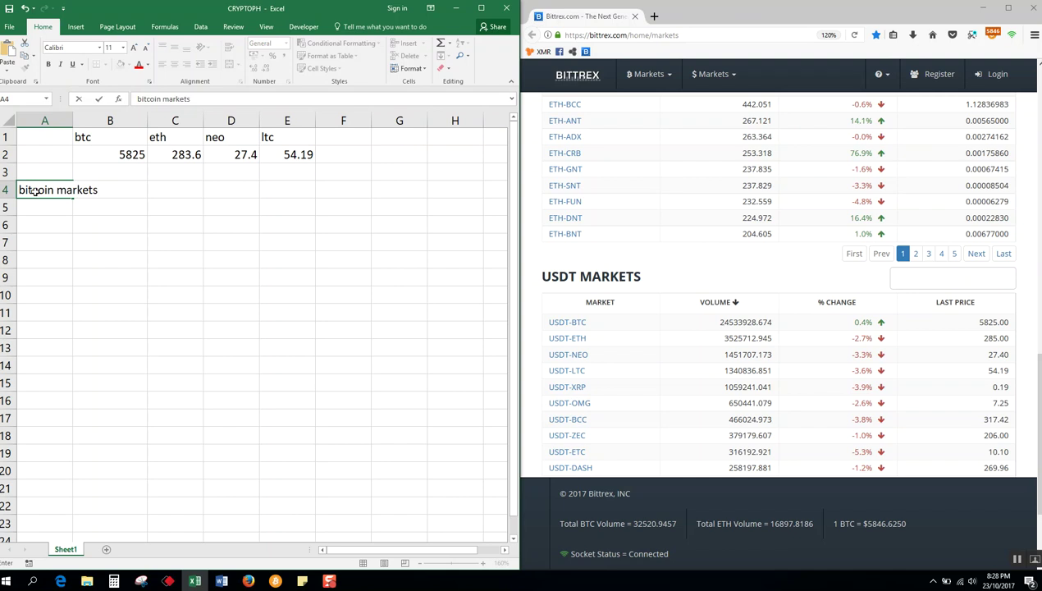
{"action": "key", "text": "Return"}
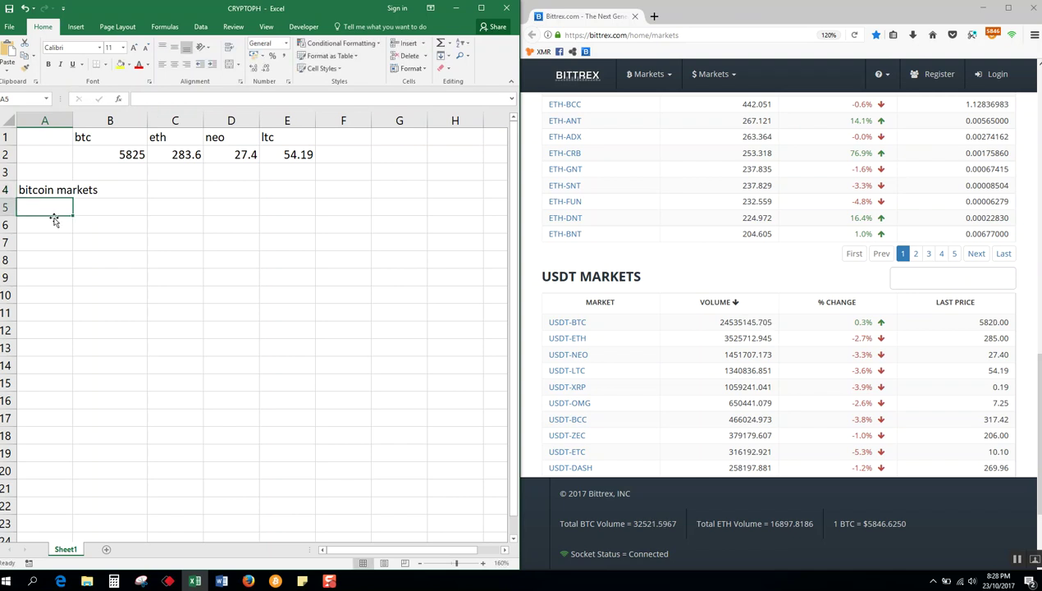
{"action": "mouse_move", "coordinate": [1030, 369]}
{"action": "left_mouse_down"}
{"action": "mouse_move", "coordinate": [1031, 144]}
{"action": "mouse_move", "coordinate": [1030, 164]}
{"action": "left_mouse_up"}
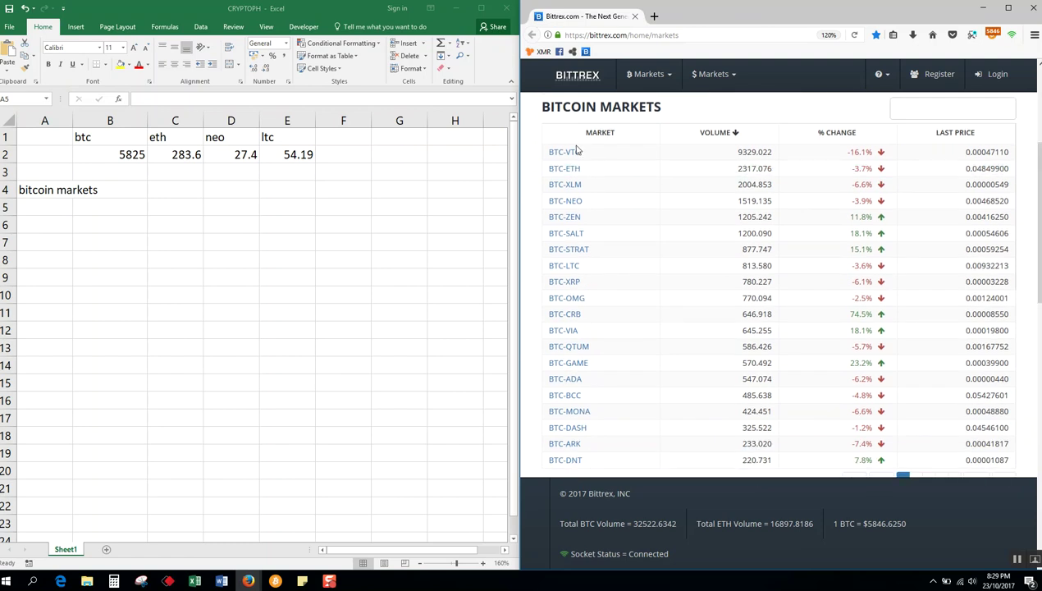
{"action": "left_click", "coordinate": [52, 207]}
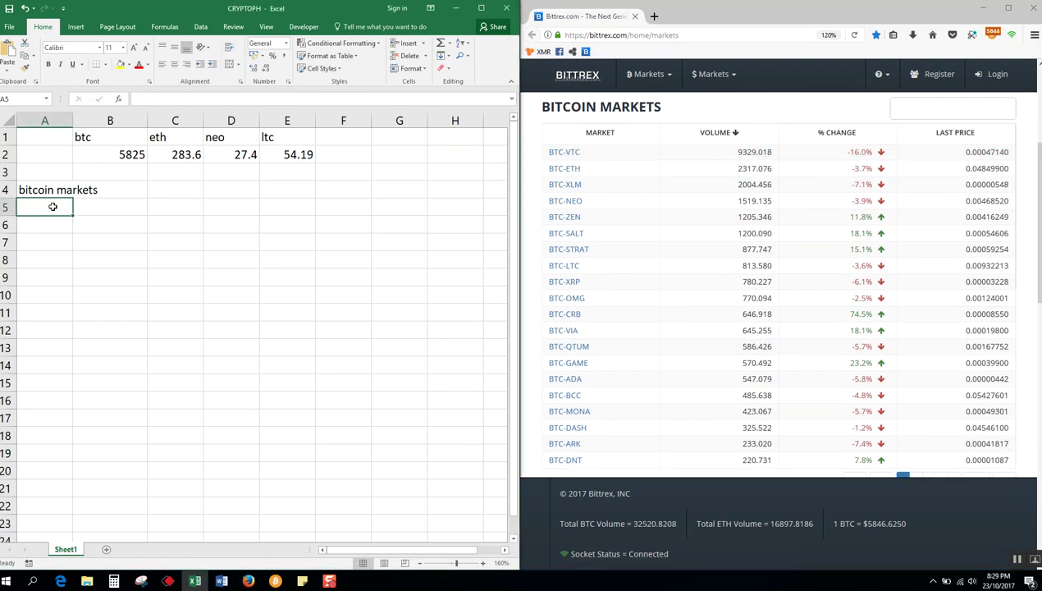
Step: List vtc, eth, xlm, neo, zen and salt down A5:A10
{"action": "type", "text": "vtc"}
{"action": "key", "text": "Return"}
{"action": "type", "text": "eth"}
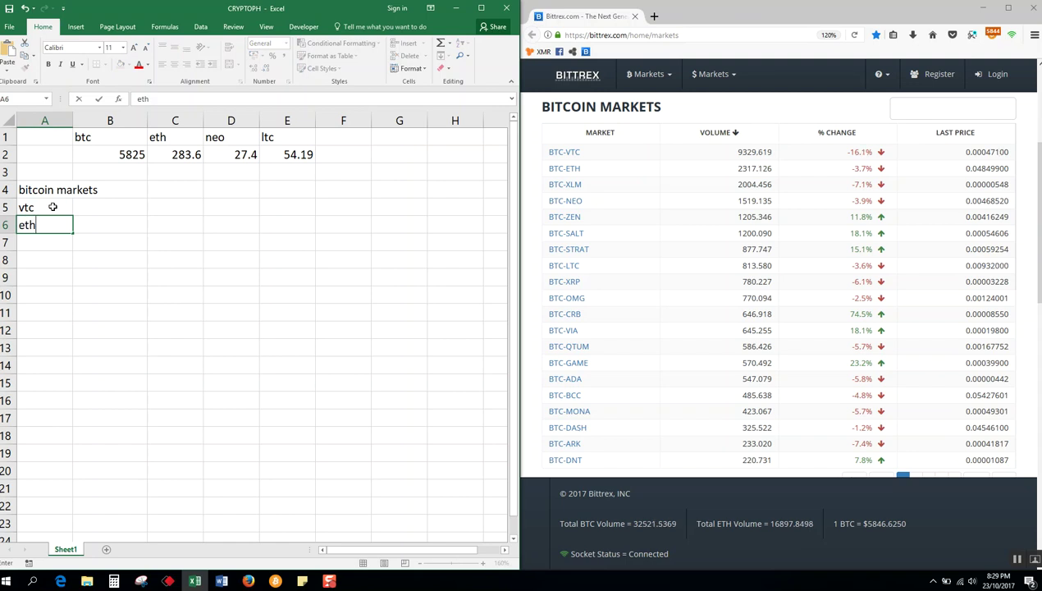
{"action": "key", "text": "Return"}
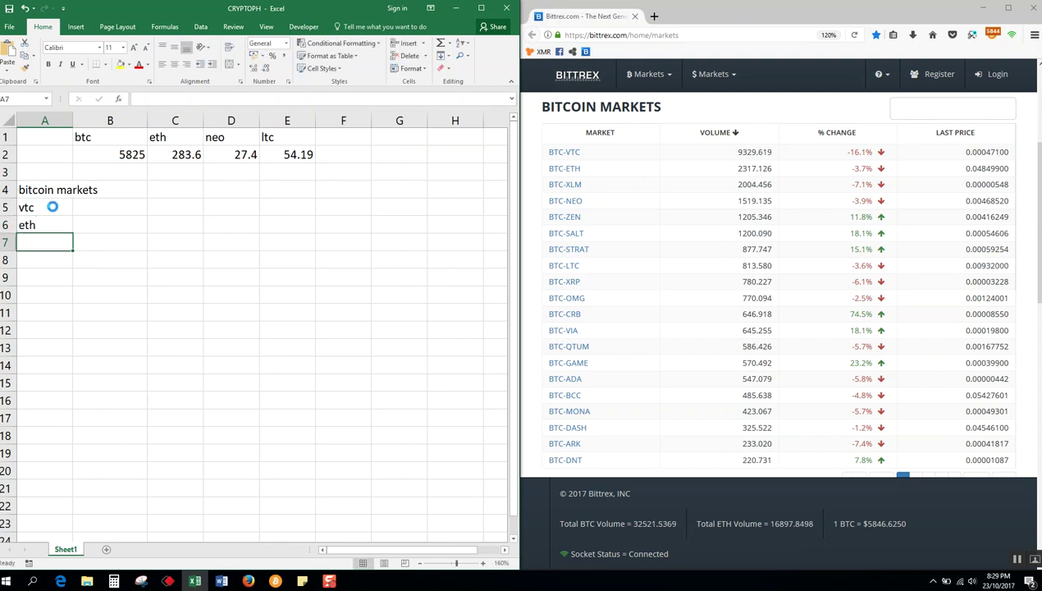
{"action": "type", "text": "xlm"}
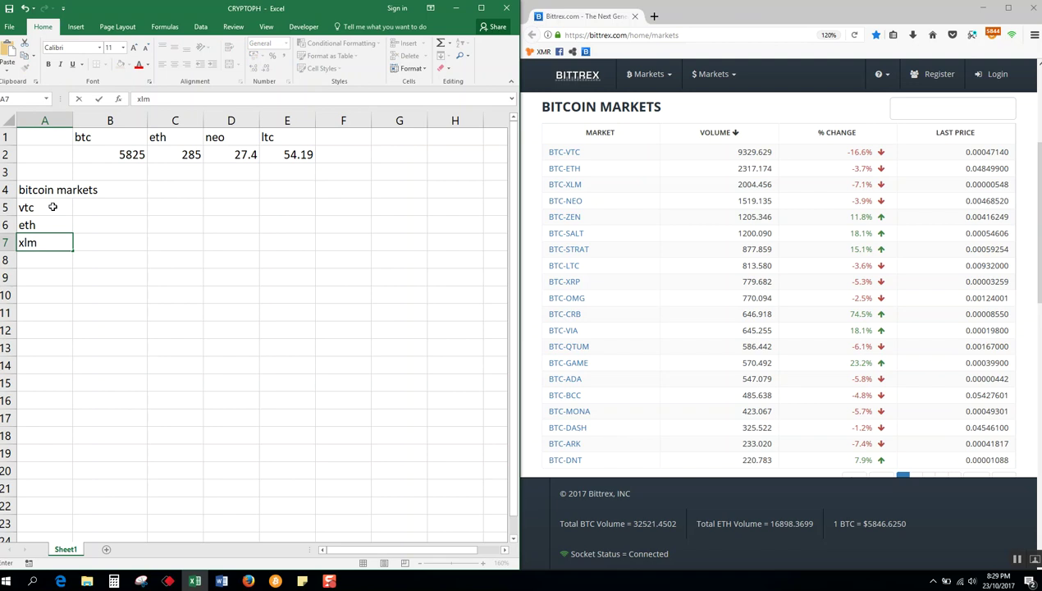
{"action": "key", "text": "Return"}
{"action": "type", "text": "neo"}
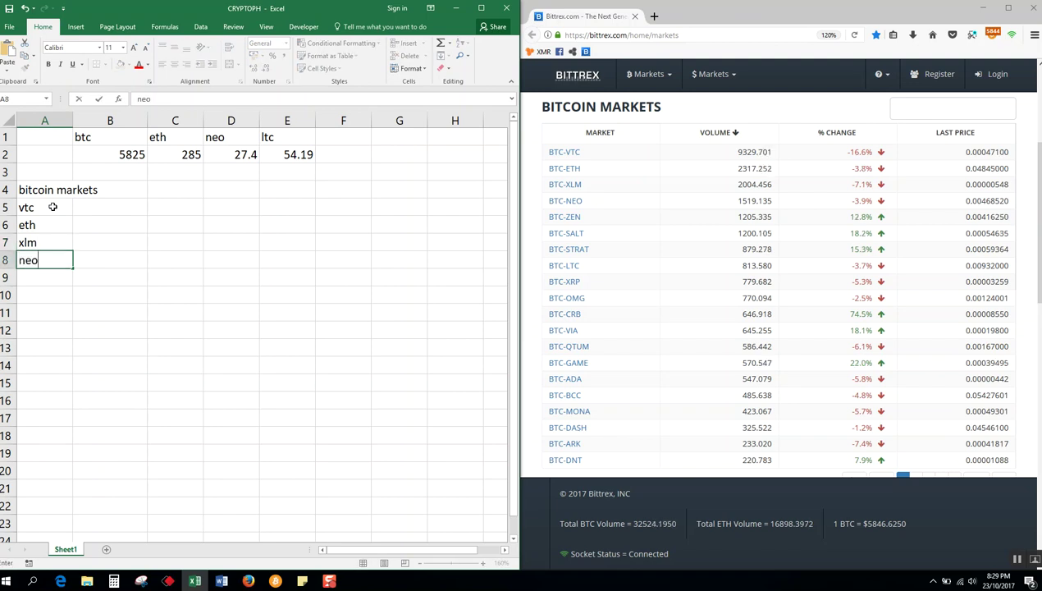
{"action": "key", "text": "Return"}
{"action": "type", "text": "zen"}
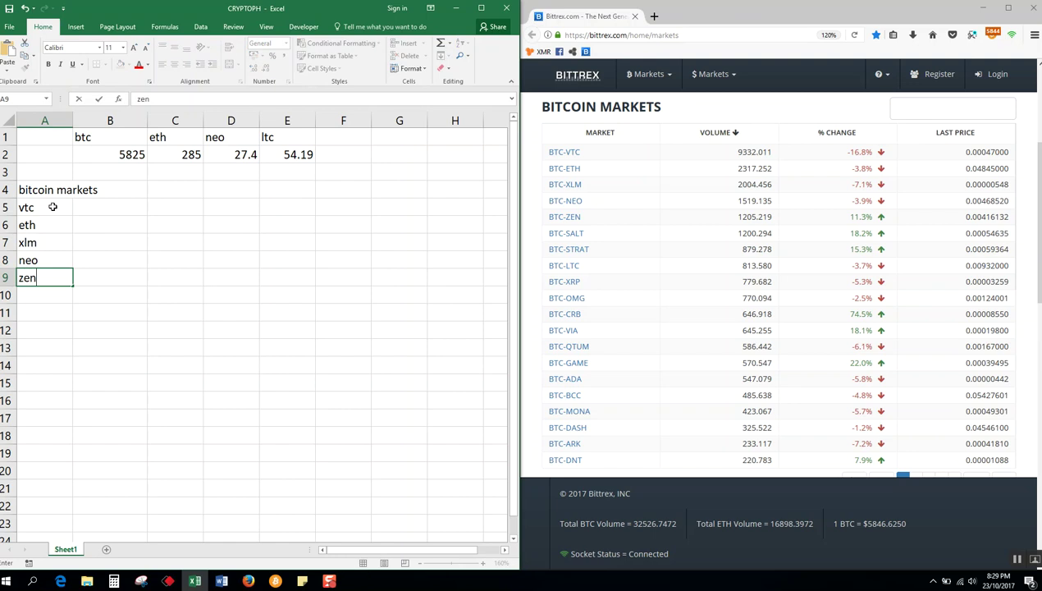
{"action": "key", "text": "Return"}
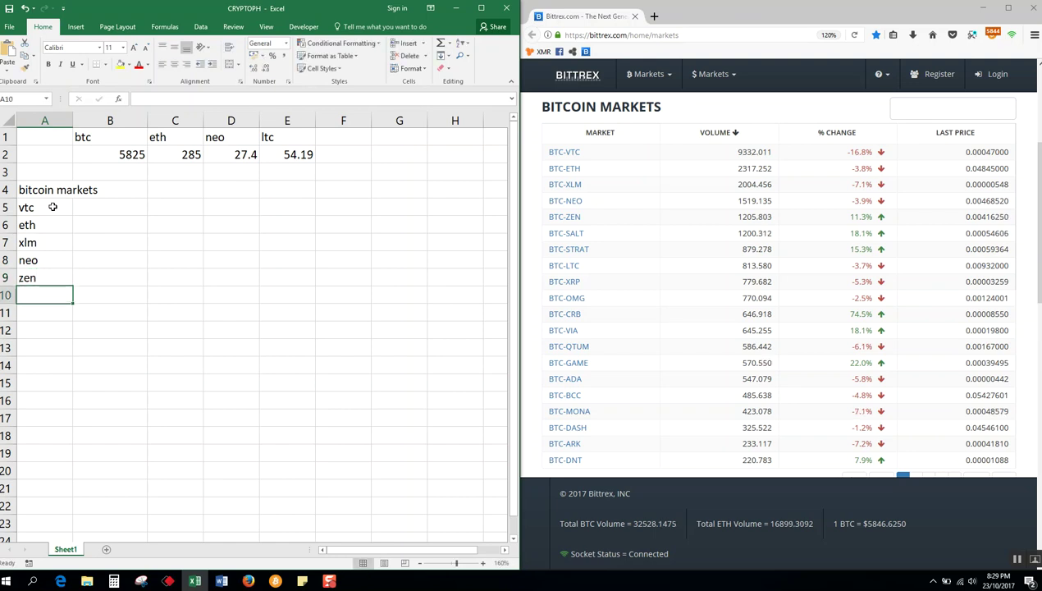
{"action": "type", "text": "salt"}
{"action": "key", "text": "Return"}
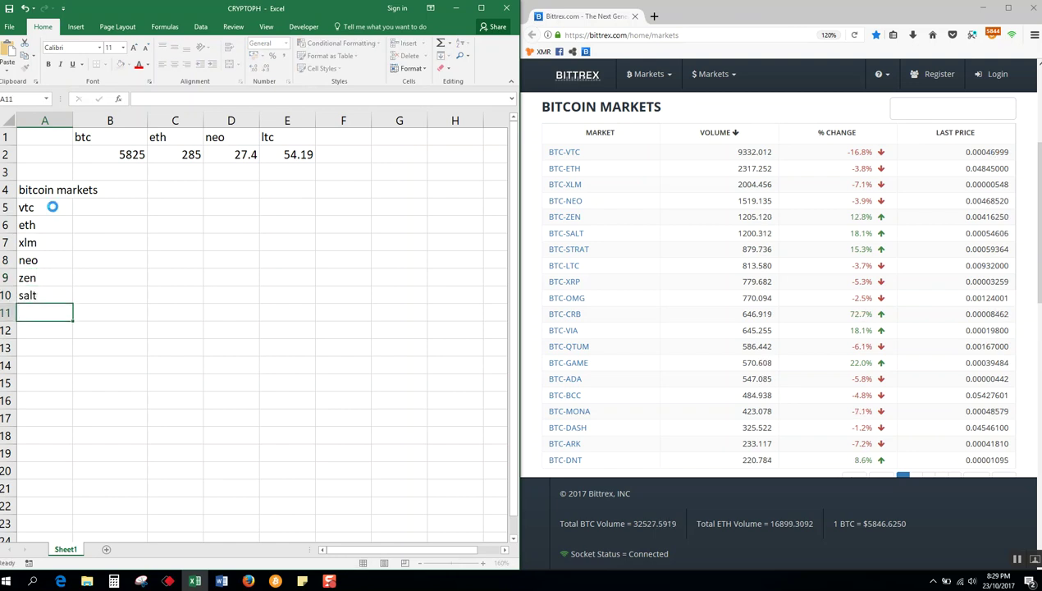
{"action": "left_click", "coordinate": [107, 207]}
Step: Enter =CryptoJD_BTC("VTC") in B5, returning 0.0004711
{"action": "type", "text": "=cry"}
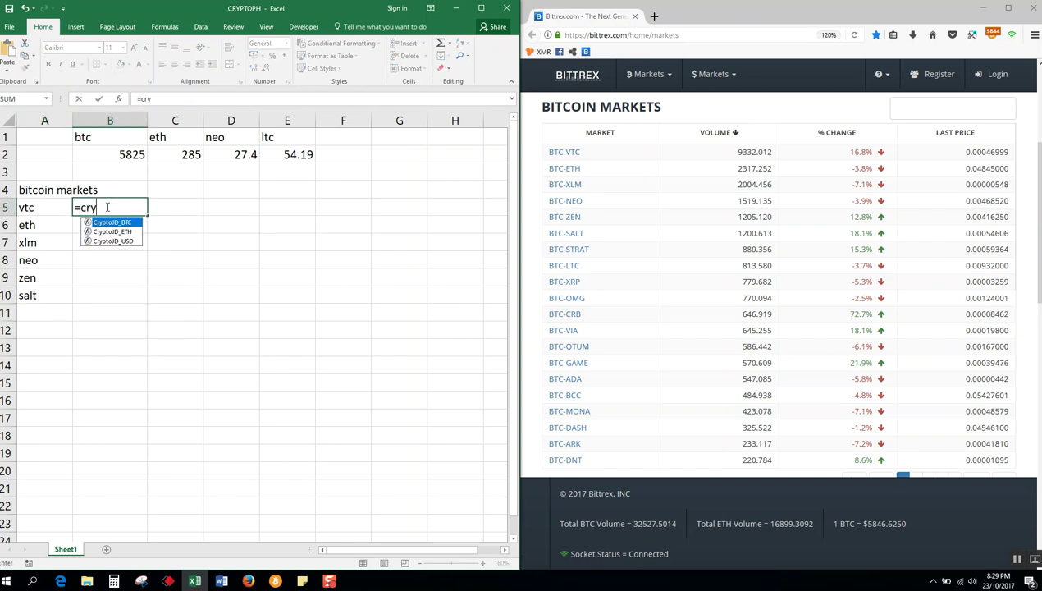
{"action": "key", "text": "Tab"}
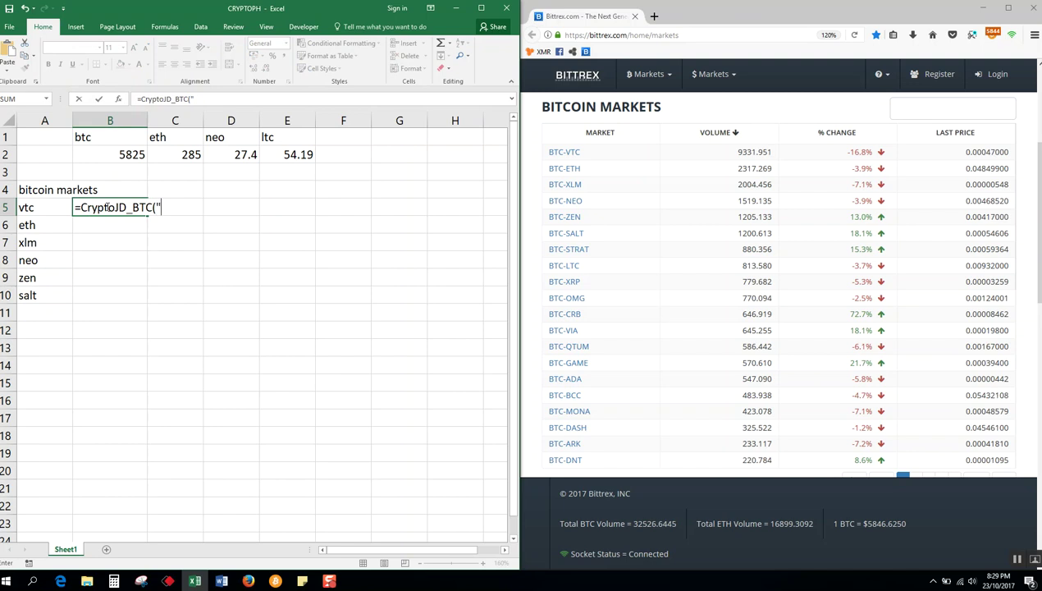
{"action": "type", "text": "VTC\""}
{"action": "key", "text": "Return"}
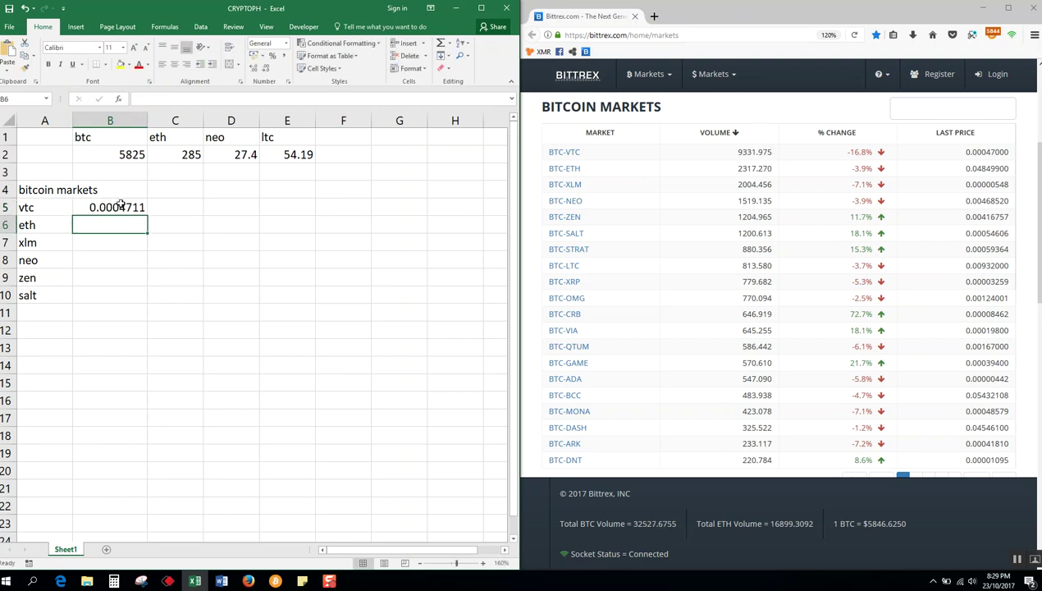
{"action": "left_click", "coordinate": [120, 208]}
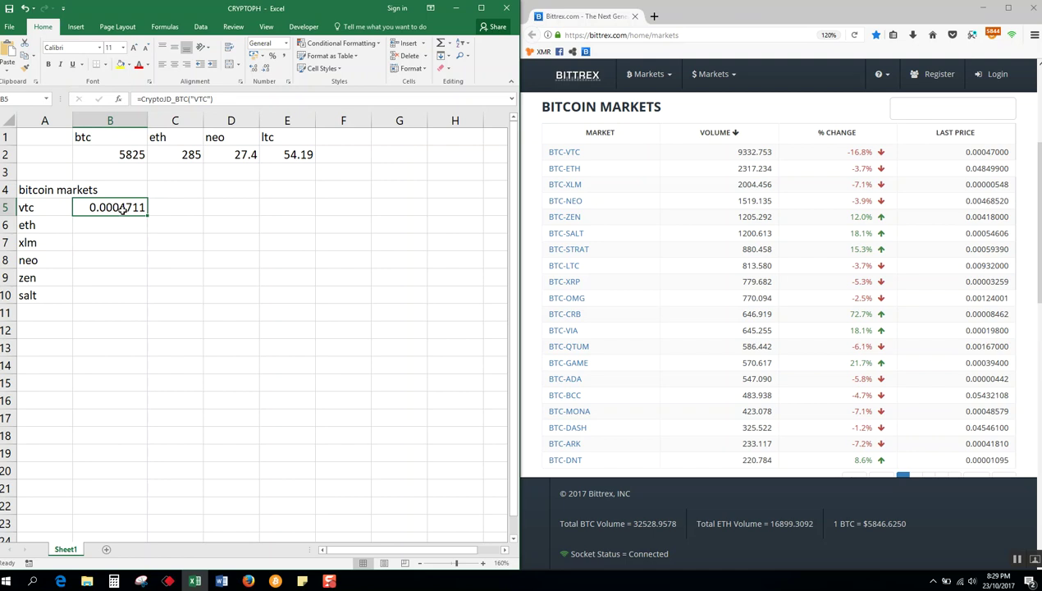
Step: Set B5 to eight decimal places so VTC shows 0.00047110
{"action": "left_click", "coordinate": [265, 70]}
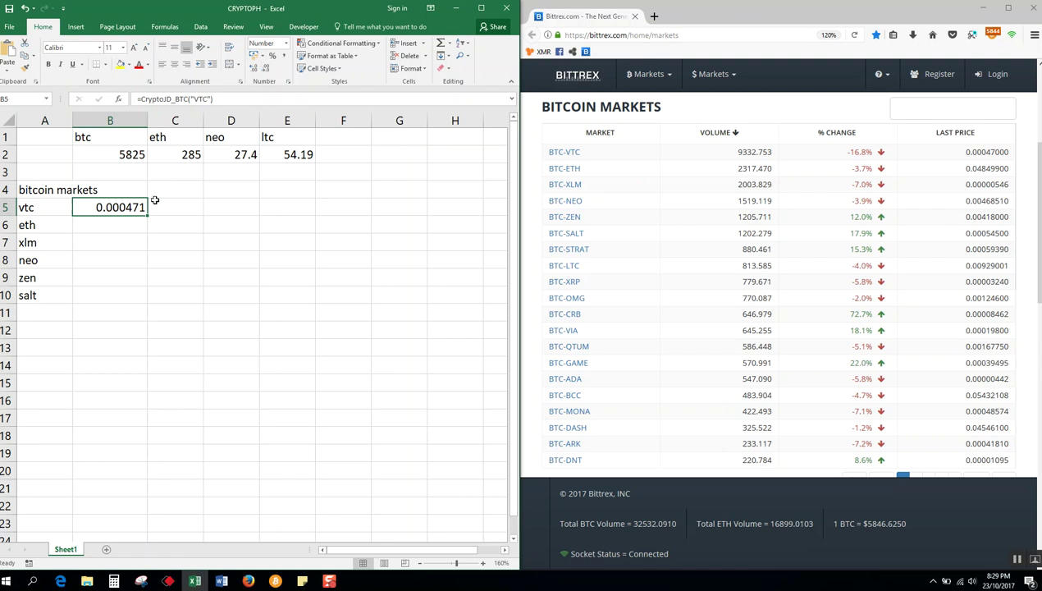
{"action": "left_click", "coordinate": [253, 69]}
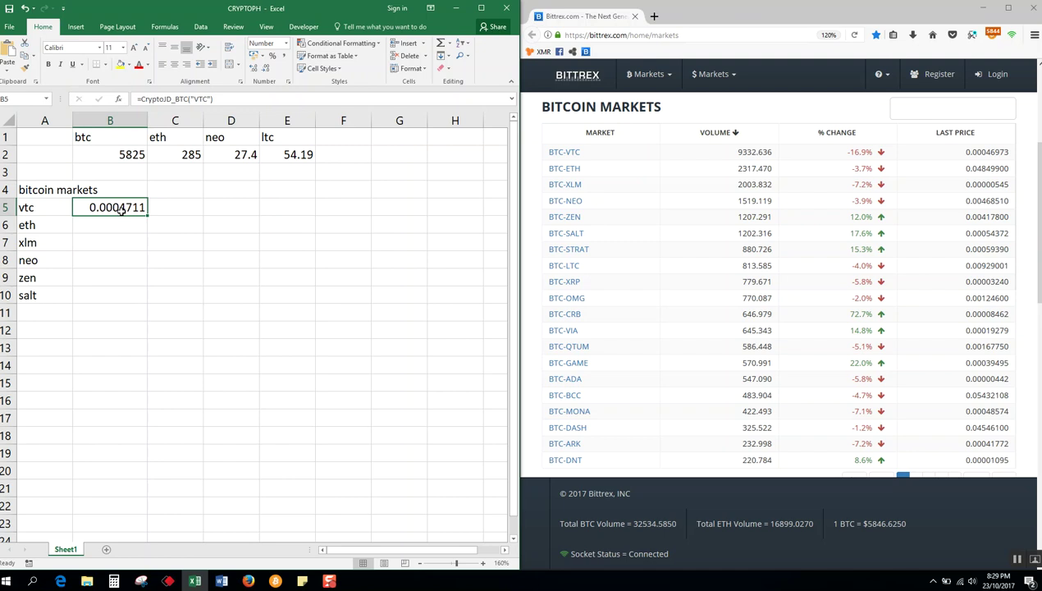
{"action": "left_click", "coordinate": [266, 69]}
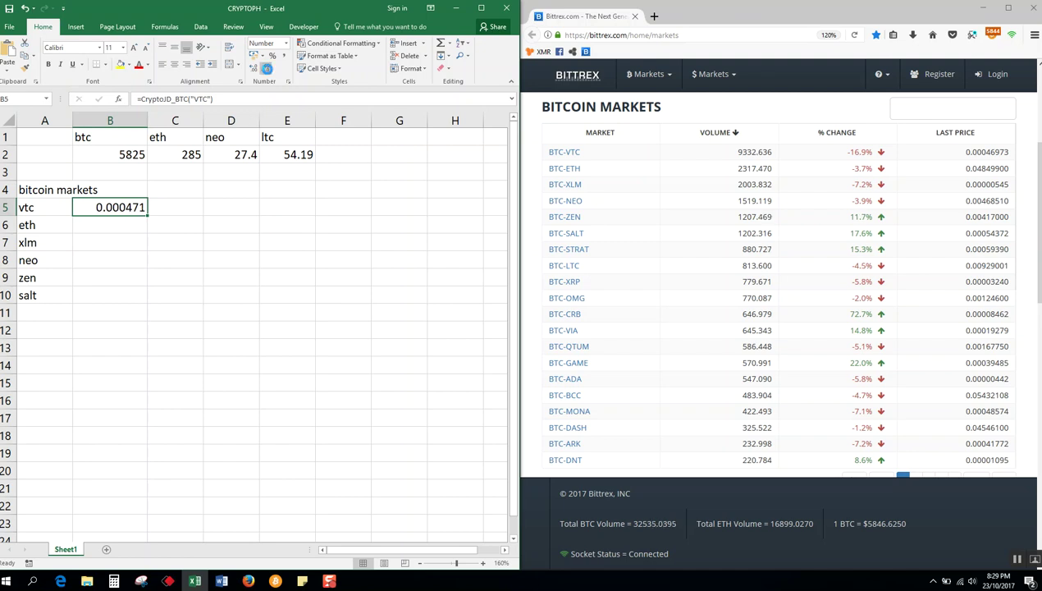
{"action": "left_click", "coordinate": [254, 69]}
{"action": "left_click", "coordinate": [254, 69]}
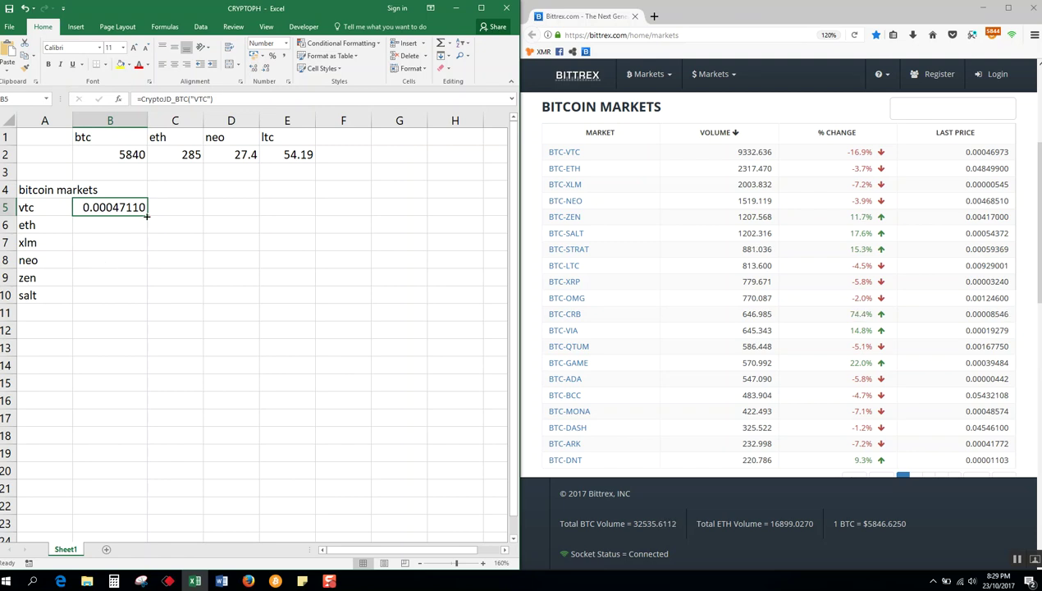
Step: Copy B5's formula down to B10 and switch B6 to ETH and B7 to XLM
{"action": "left_click_drag", "start_coordinate": [147, 215], "coordinate": [144, 306]}
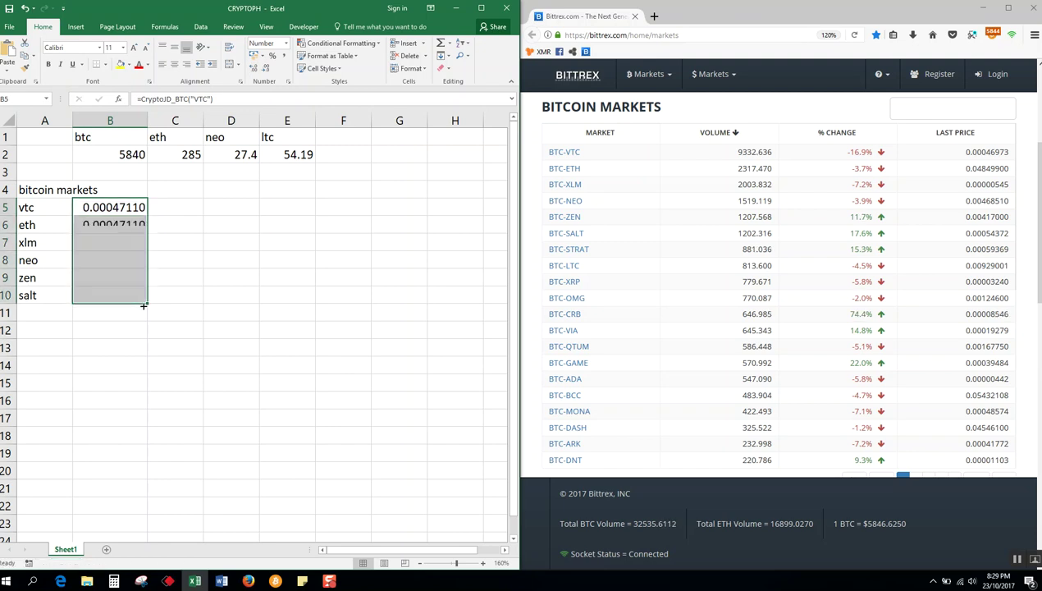
{"action": "left_click", "coordinate": [131, 225]}
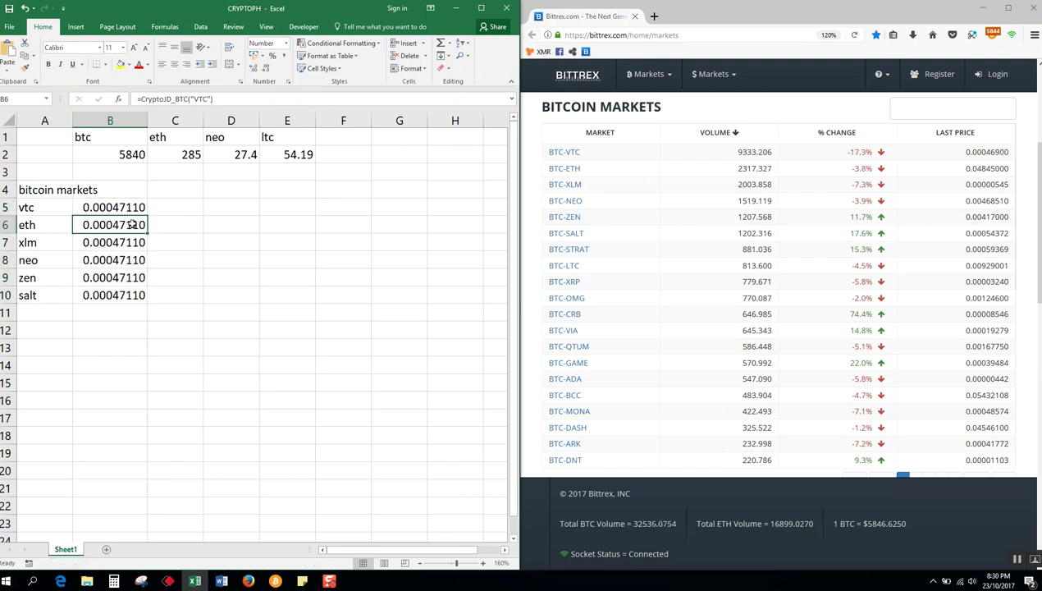
{"action": "left_click", "coordinate": [193, 99]}
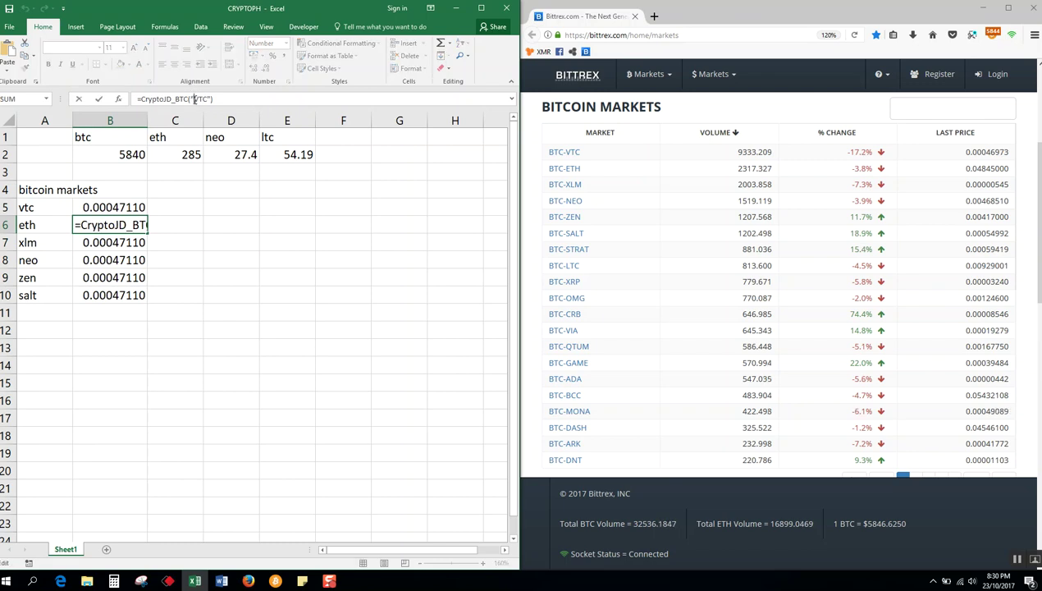
{"action": "type", "text": "ETH"}
{"action": "key", "text": "Return"}
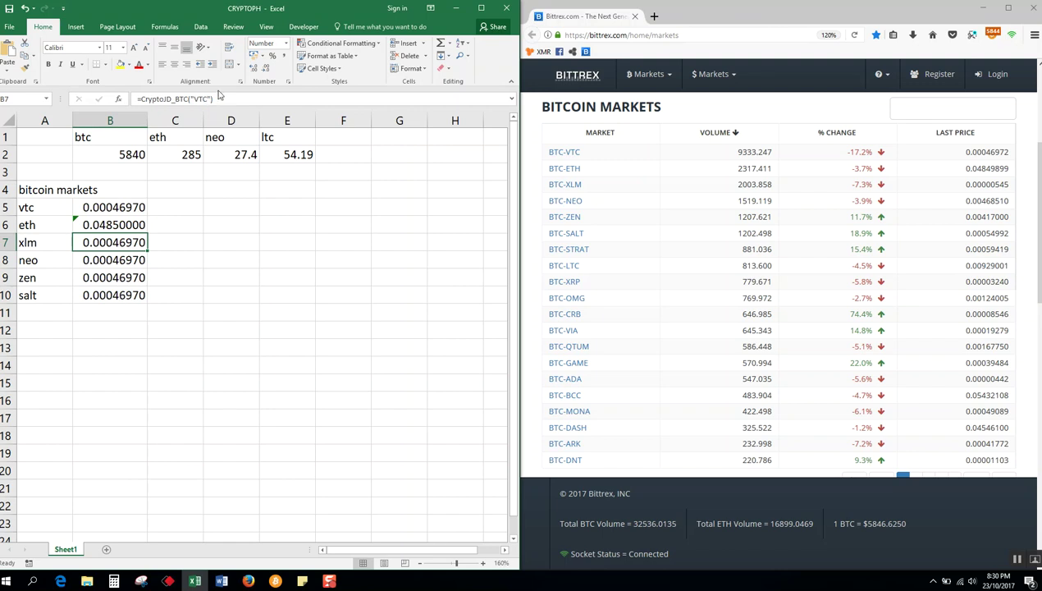
{"action": "double_click", "coordinate": [198, 99]}
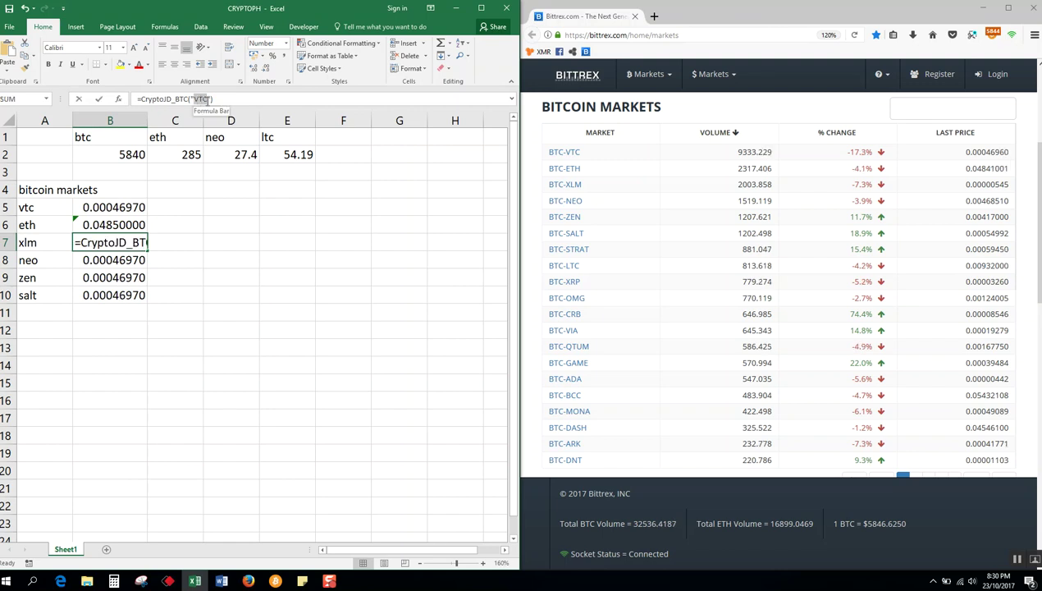
{"action": "type", "text": "XLM"}
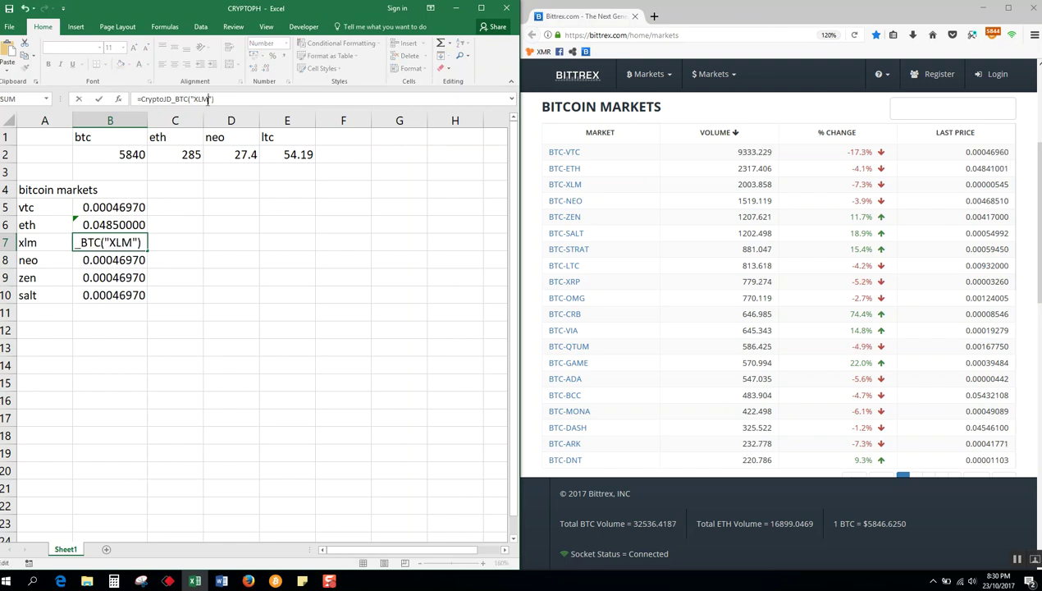
{"action": "key", "text": "Return"}
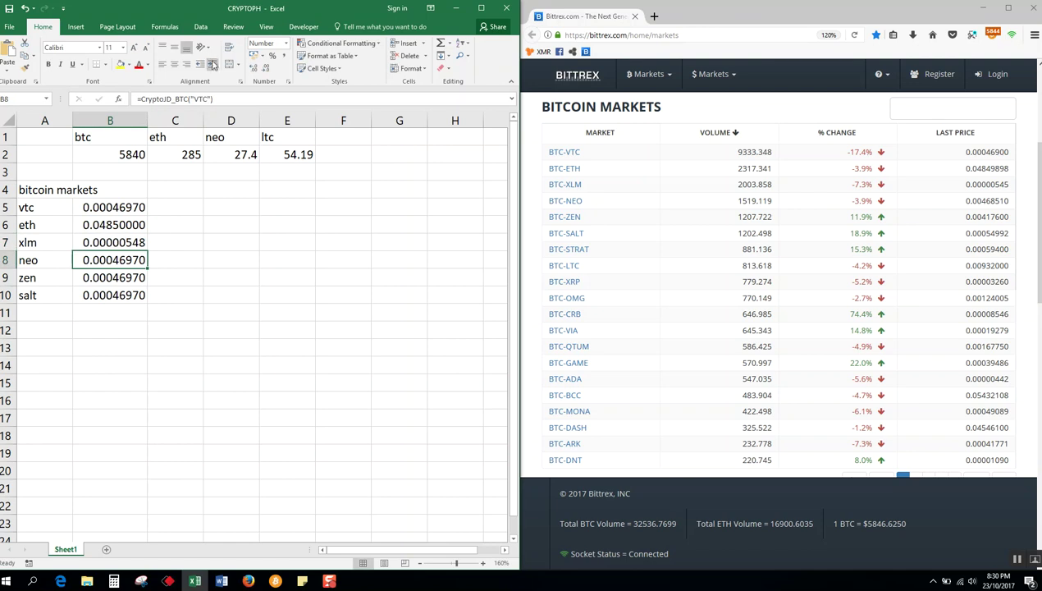
Step: Switch B8, B9 and B10 formulas to NEO, ZEN and SALT
{"action": "double_click", "coordinate": [198, 98]}
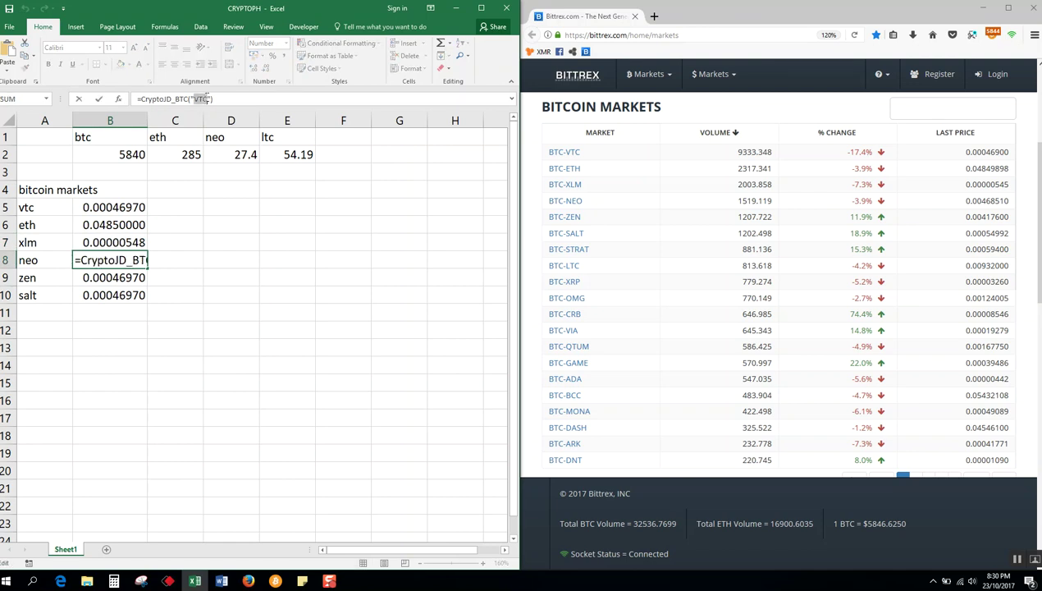
{"action": "type", "text": "NEO"}
{"action": "key", "text": "Return"}
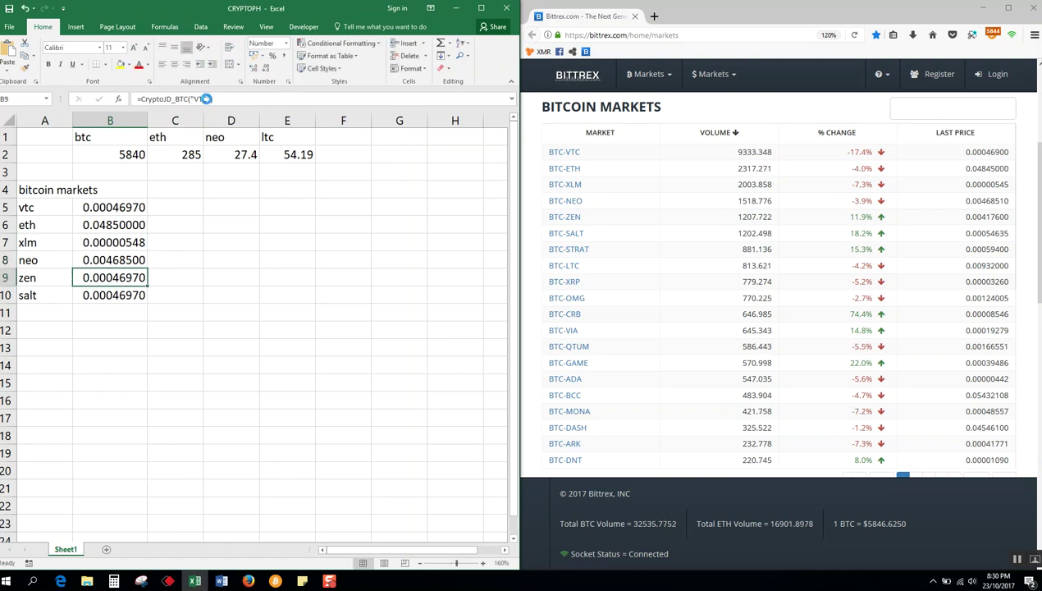
{"action": "double_click", "coordinate": [197, 99]}
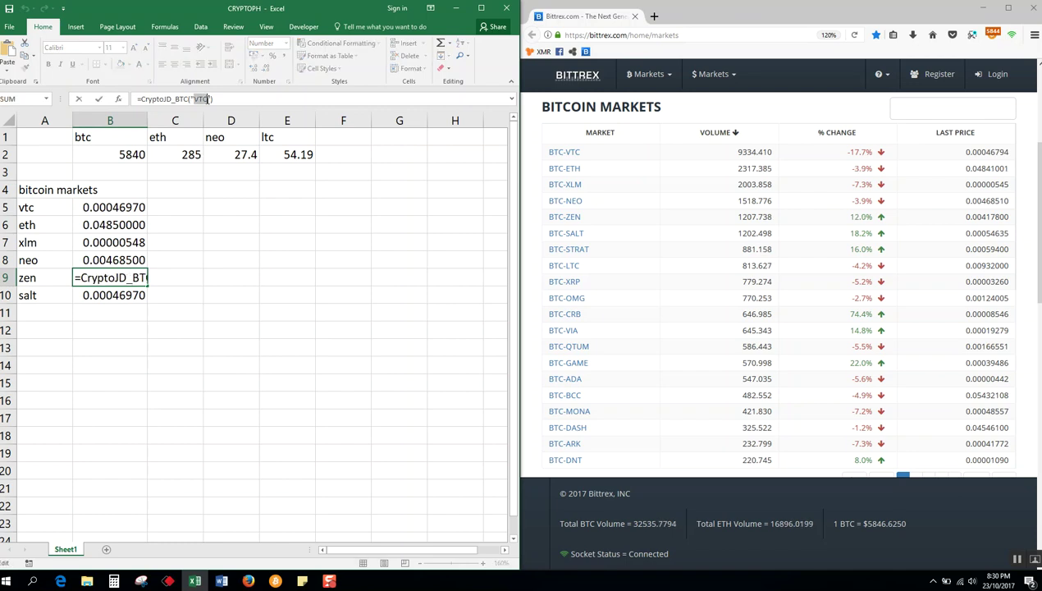
{"action": "type", "text": "ZEN"}
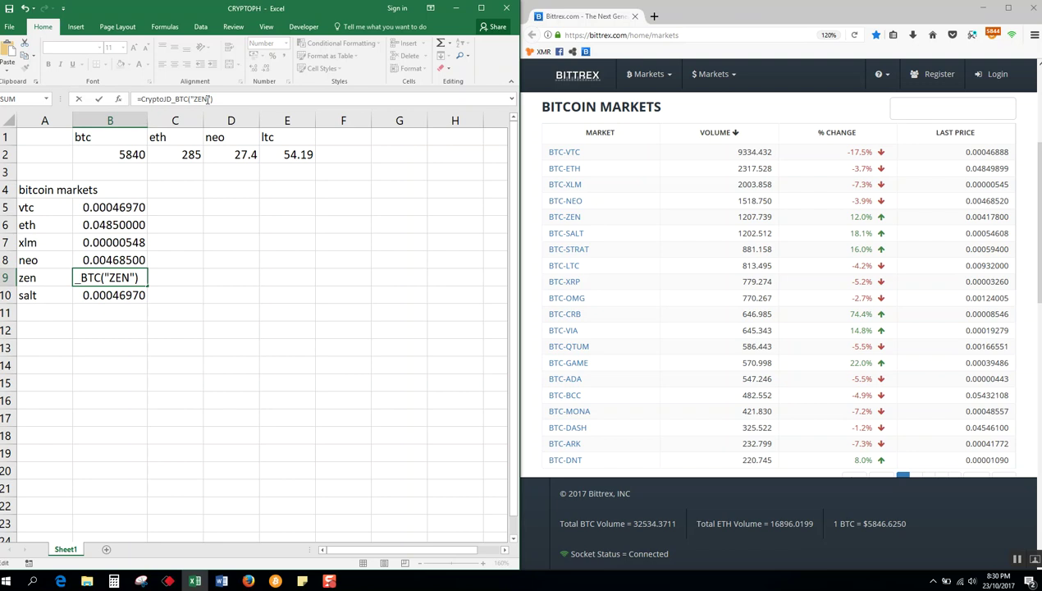
{"action": "key", "text": "Return"}
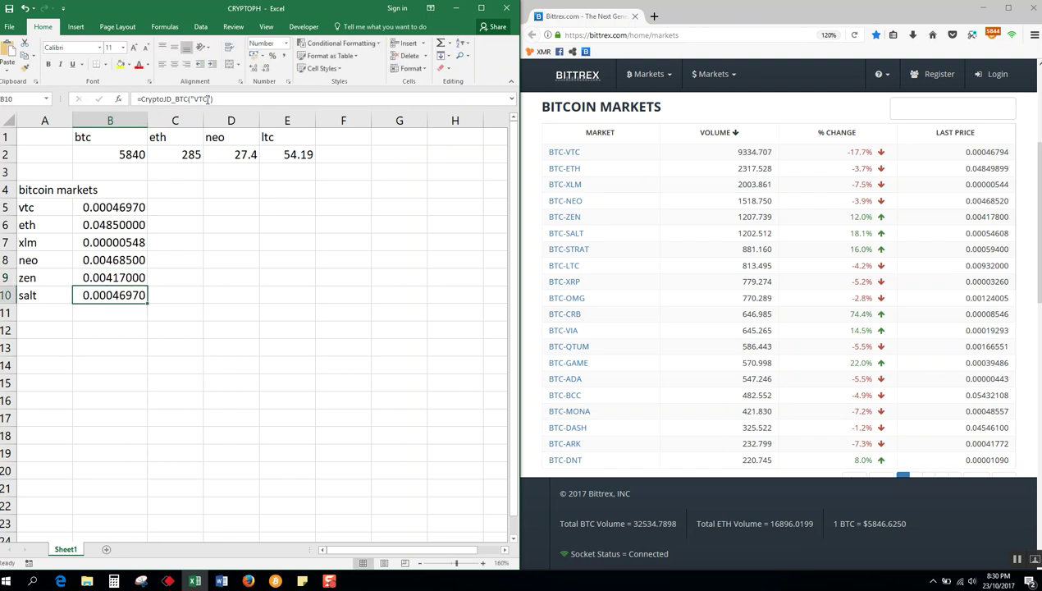
{"action": "double_click", "coordinate": [199, 99]}
{"action": "type", "text": "SALT"}
{"action": "key", "text": "Return"}
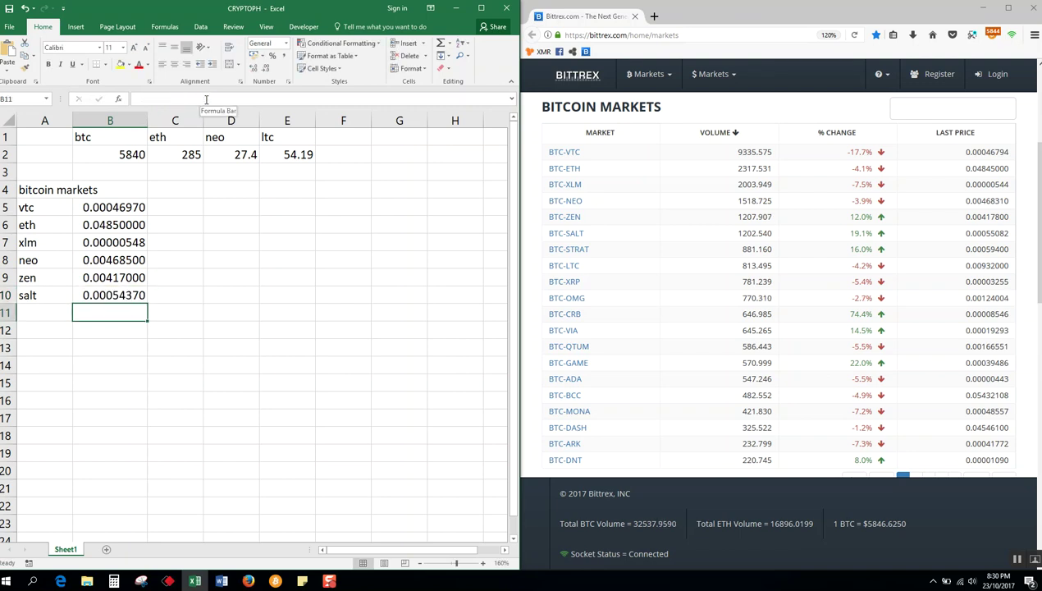
Step: Type the 'eth market' heading in A12
{"action": "left_click", "coordinate": [38, 330]}
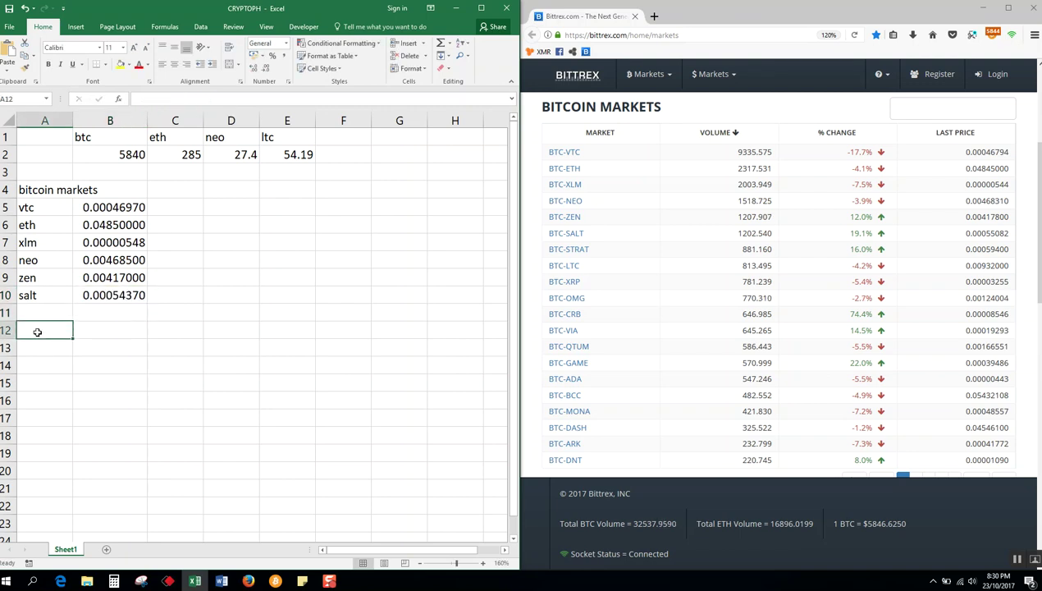
{"action": "type", "text": "bitco"}
{"action": "key", "text": "BackSpace"}
{"action": "key", "text": "BackSpace"}
{"action": "key", "text": "BackSpace"}
{"action": "key", "text": "BackSpace"}
{"action": "key", "text": "BackSpace"}
{"action": "key", "text": "BackSpace"}
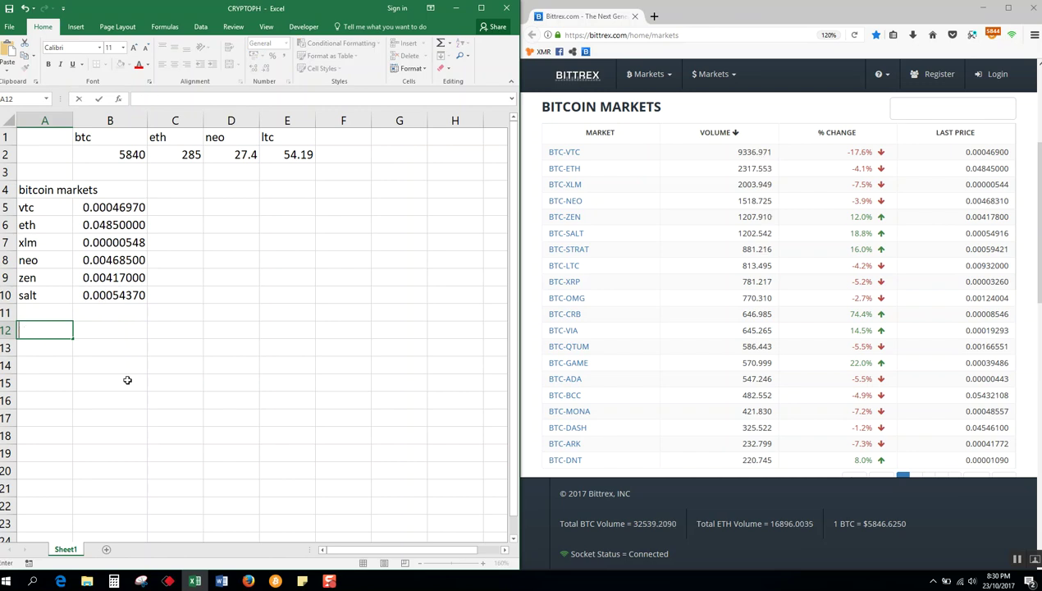
{"action": "type", "text": "t"}
{"action": "type", "text": "h "}
{"action": "type", "text": "market"}
{"action": "key", "text": "Return"}
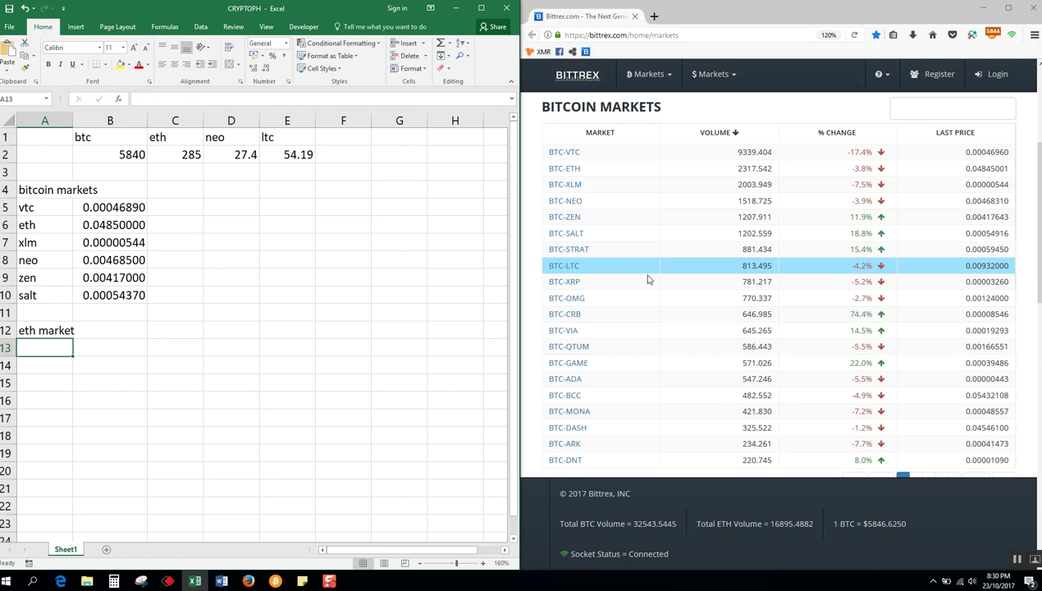
Step: Scroll the Bittrex page down to the Ethereum Markets table
{"action": "left_click", "coordinate": [690, 349]}
{"action": "scroll", "coordinate": [690, 350], "scroll_direction": "down", "scroll_amount": 1}
{"action": "scroll", "coordinate": [681, 341], "scroll_direction": "down", "scroll_amount": 3}
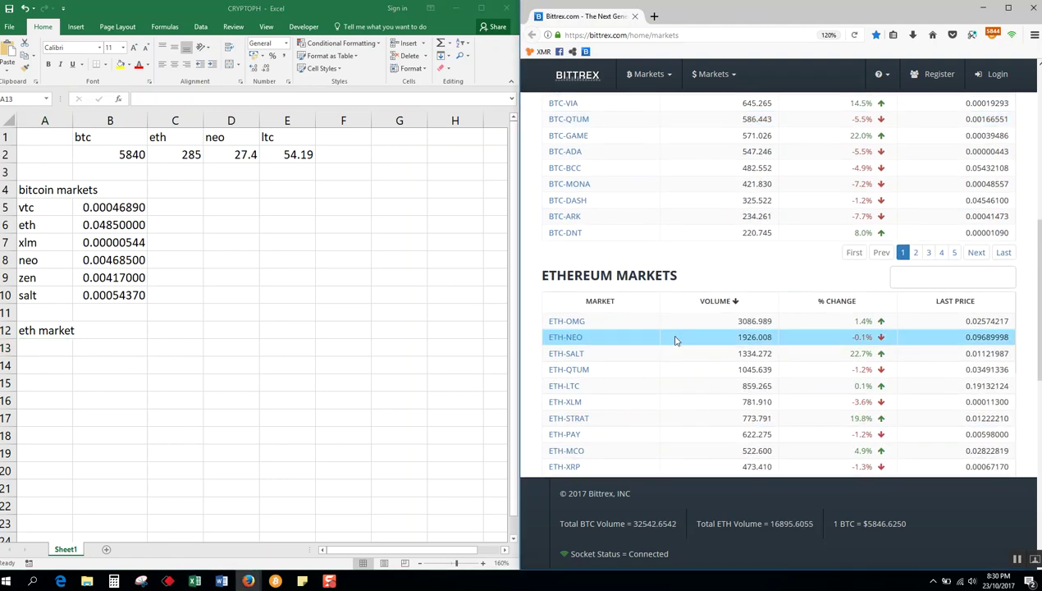
{"action": "scroll", "coordinate": [677, 337], "scroll_direction": "down", "scroll_amount": 2}
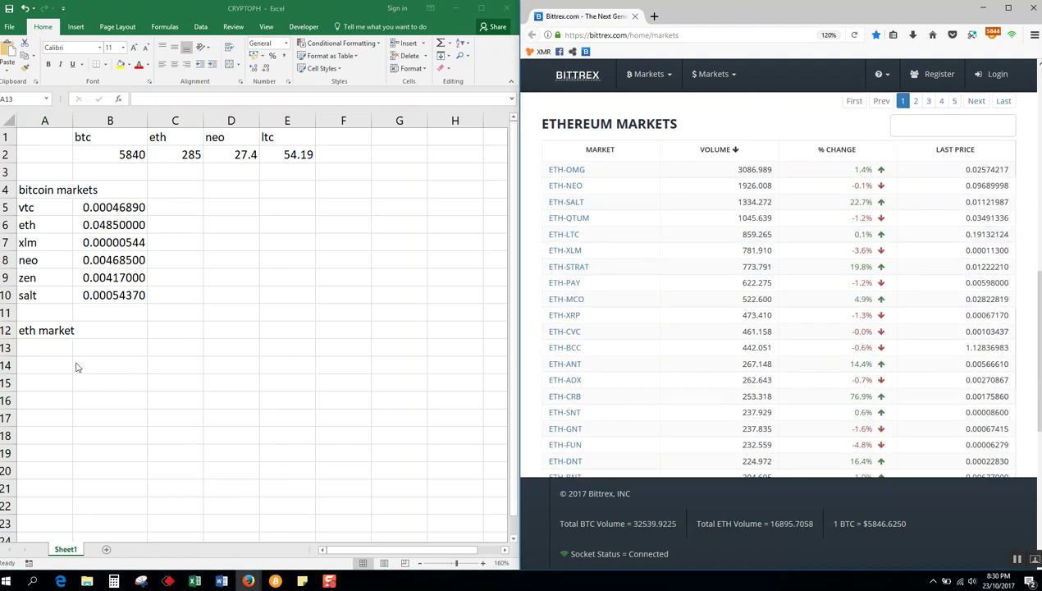
{"action": "left_click", "coordinate": [41, 347]}
Step: Enter omg, neo, salt, qtum and ltc down A13:A17
{"action": "type", "text": "omg"}
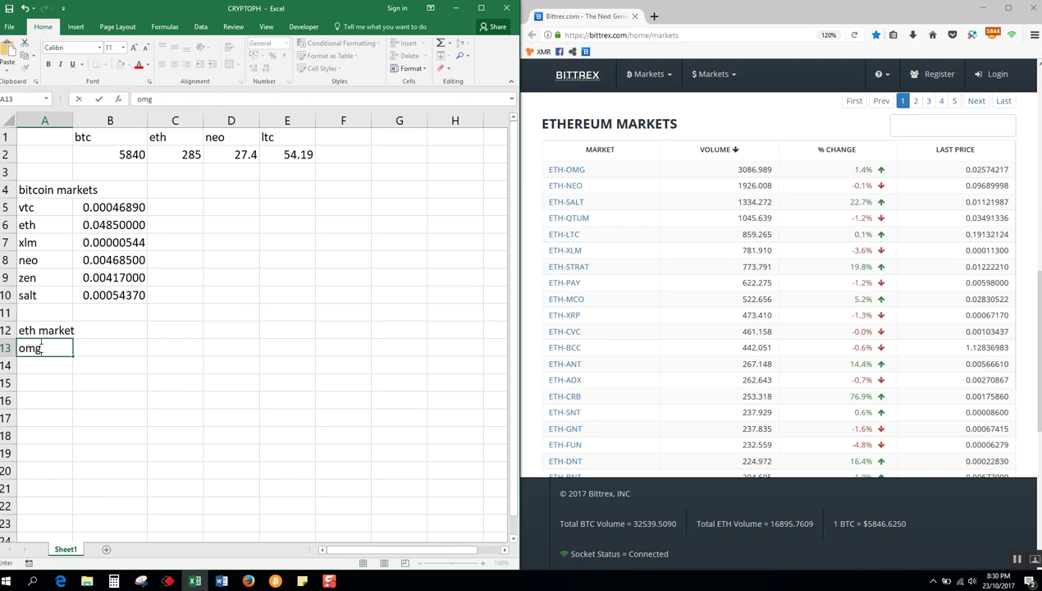
{"action": "key", "text": "Return"}
{"action": "type", "text": "neo"}
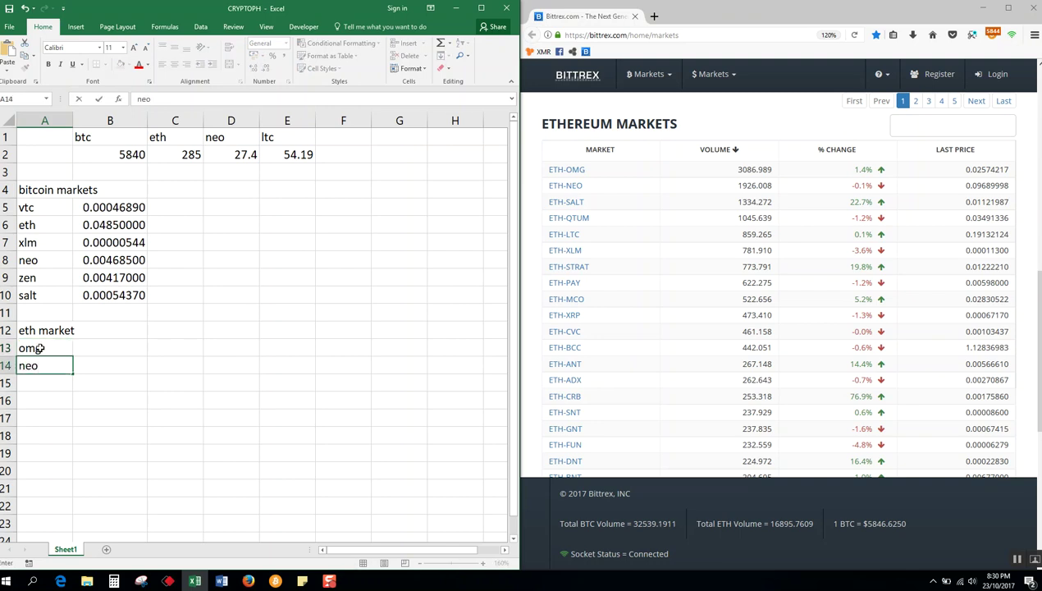
{"action": "key", "text": "Return"}
{"action": "type", "text": "salt"}
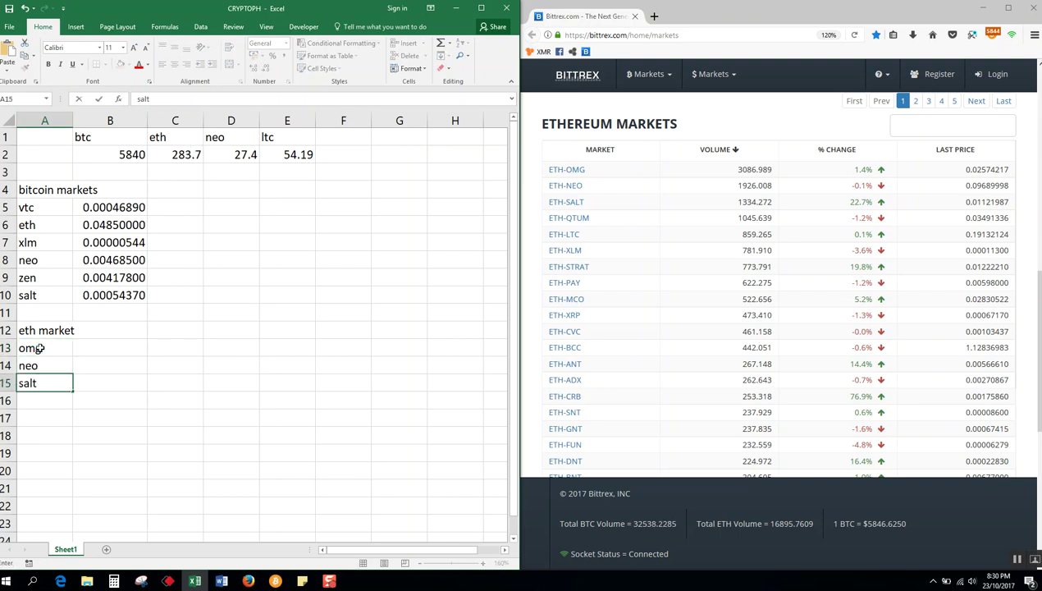
{"action": "key", "text": "Return"}
{"action": "type", "text": "qtum"}
{"action": "key", "text": "Return"}
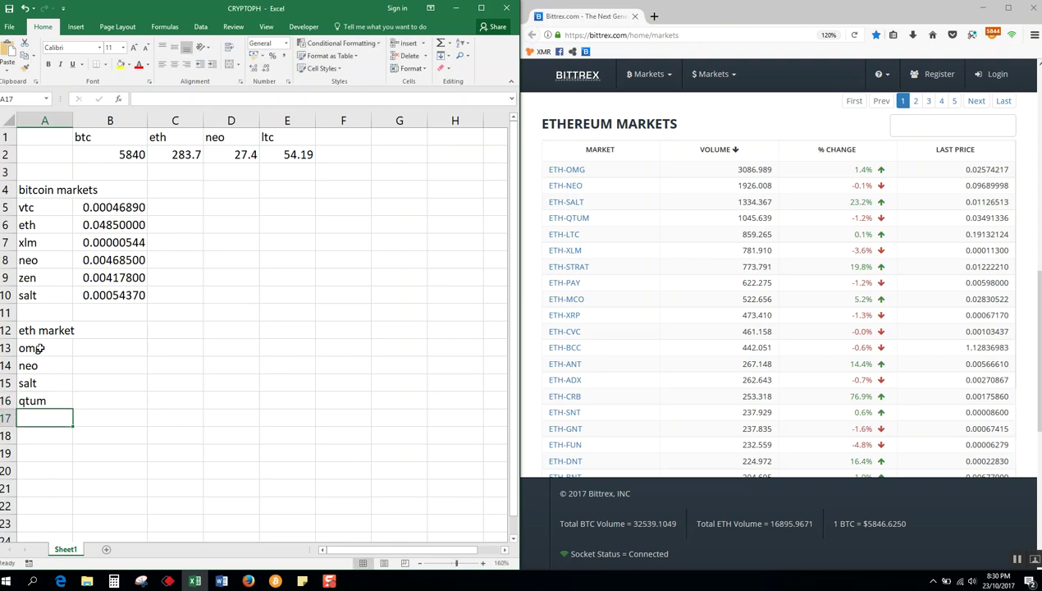
{"action": "type", "text": "ltc"}
{"action": "left_click", "coordinate": [103, 343]}
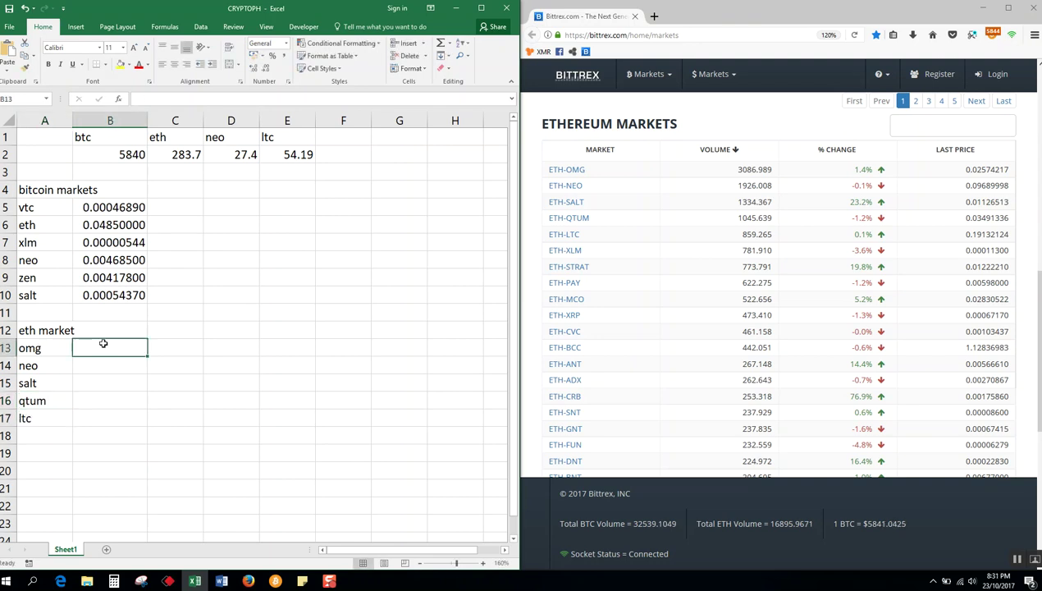
Step: Enter =CryptoJD_ETH("OMG") in B13 for OMG's ETH-market price
{"action": "type", "text": "="}
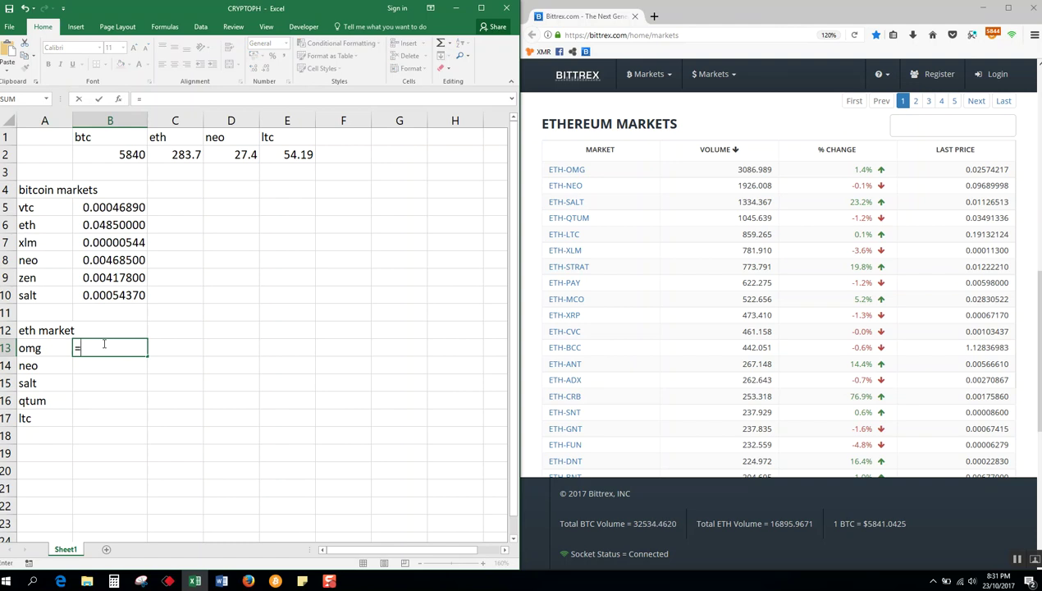
{"action": "type", "text": "cry"}
{"action": "key", "text": "Down"}
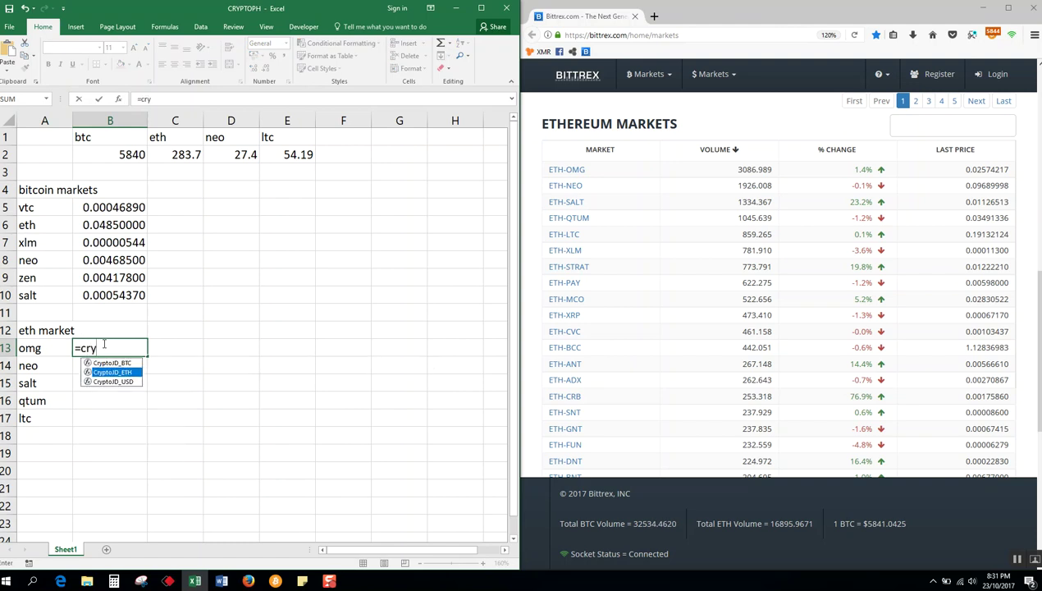
{"action": "key", "text": "Tab"}
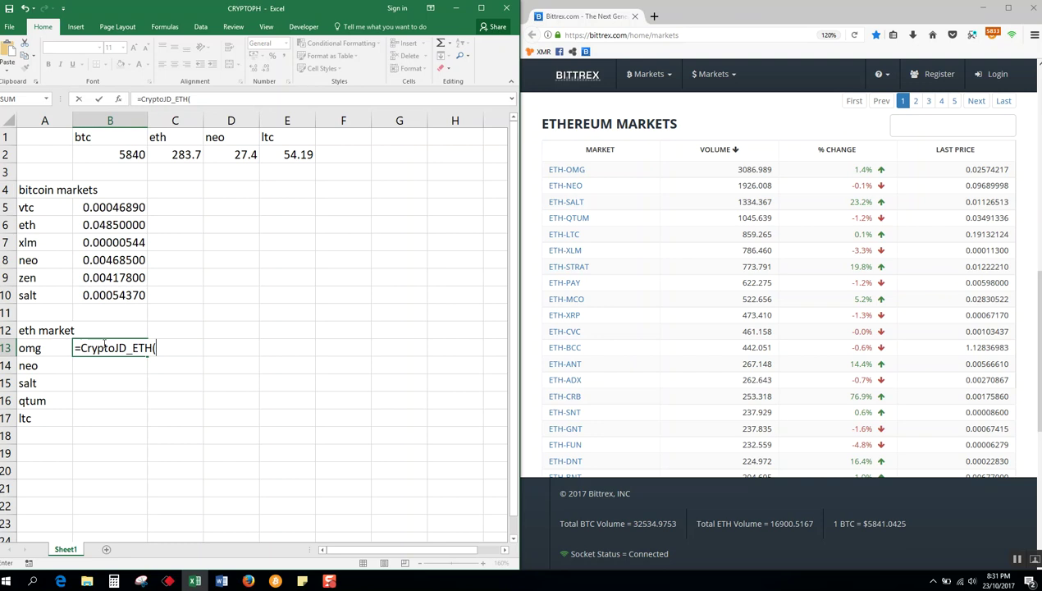
{"action": "type", "text": "OMG\""}
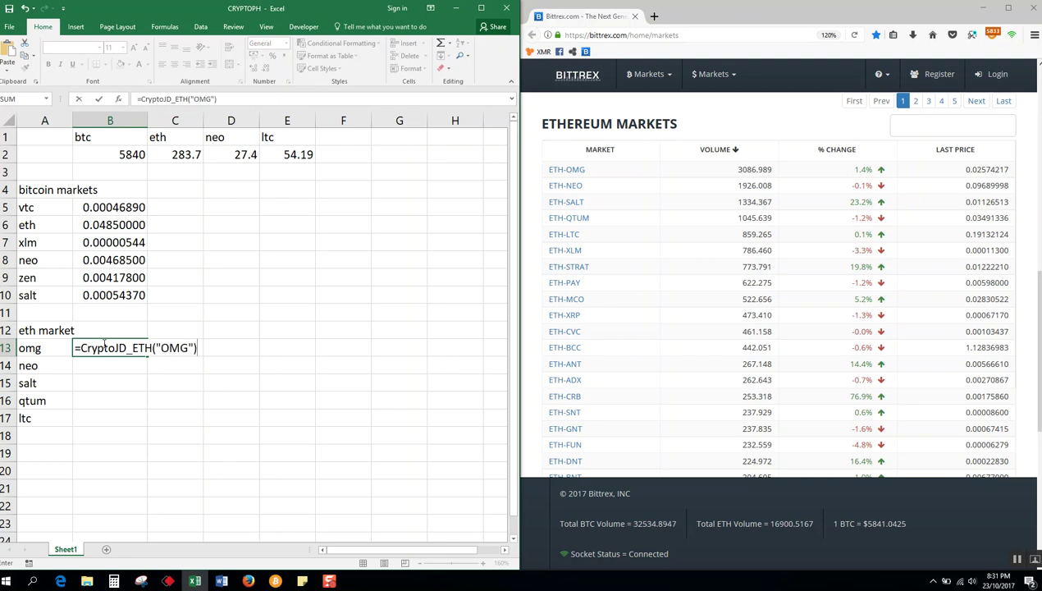
{"action": "key", "text": "Return"}
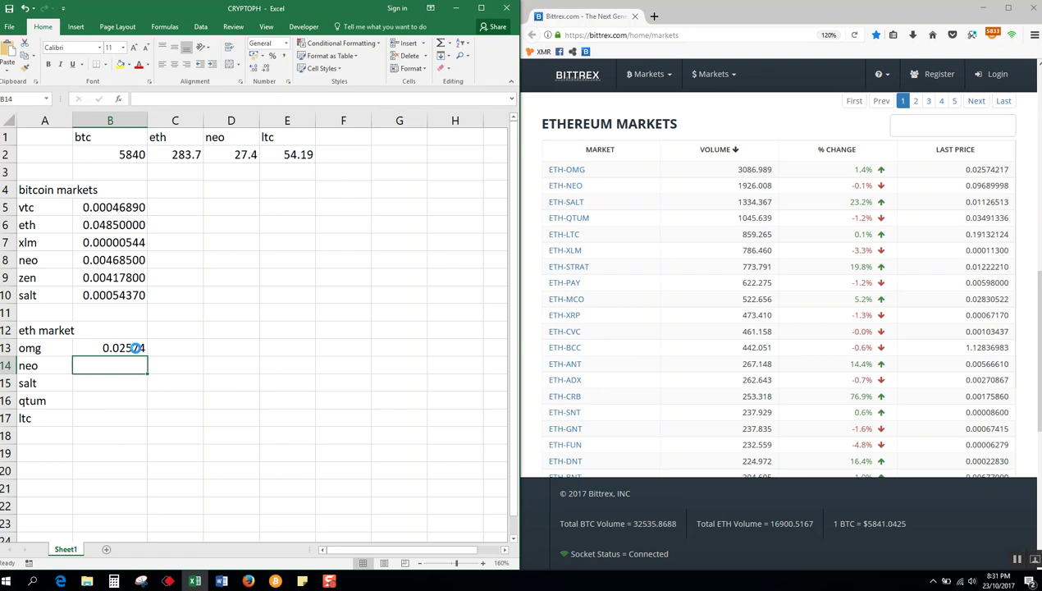
Step: Format B13 as a number with eight decimals, showing 0.02574000
{"action": "left_click", "coordinate": [131, 348]}
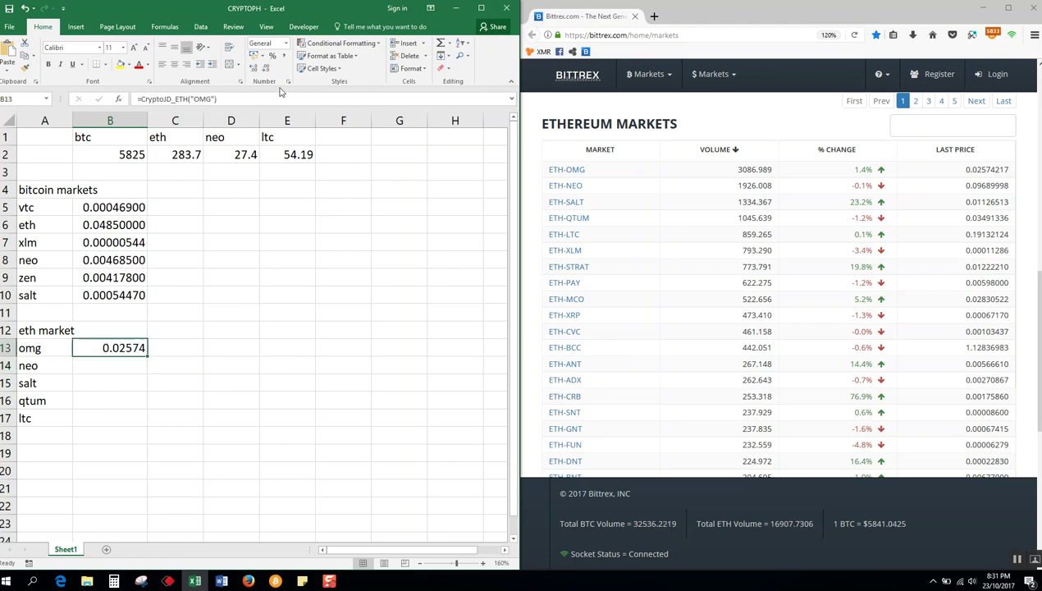
{"action": "left_click", "coordinate": [265, 69]}
{"action": "left_click", "coordinate": [252, 69]}
{"action": "left_click", "coordinate": [253, 69]}
{"action": "left_click", "coordinate": [253, 69]}
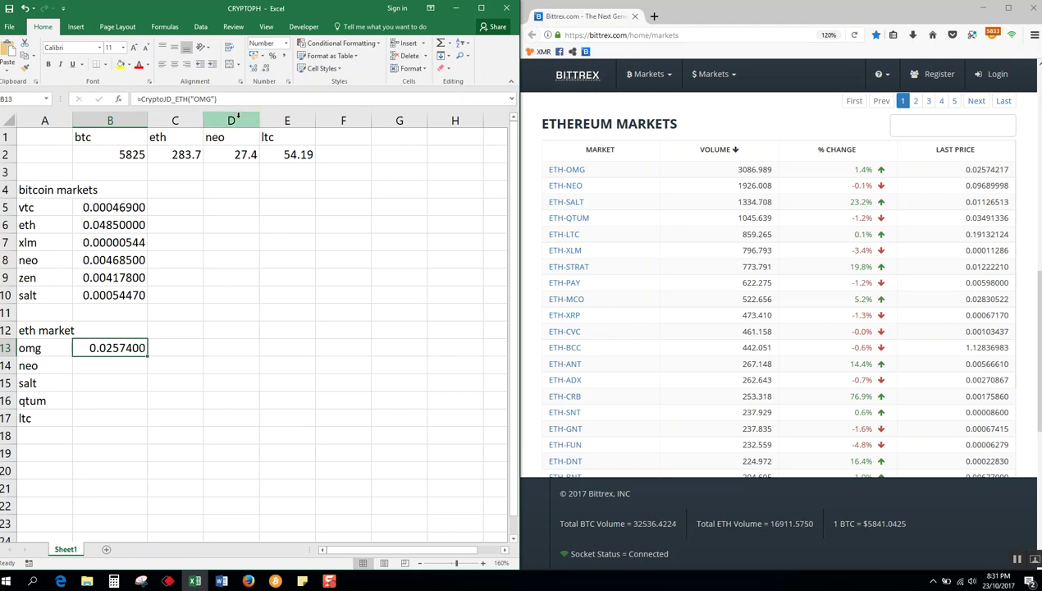
{"action": "left_click", "coordinate": [252, 68]}
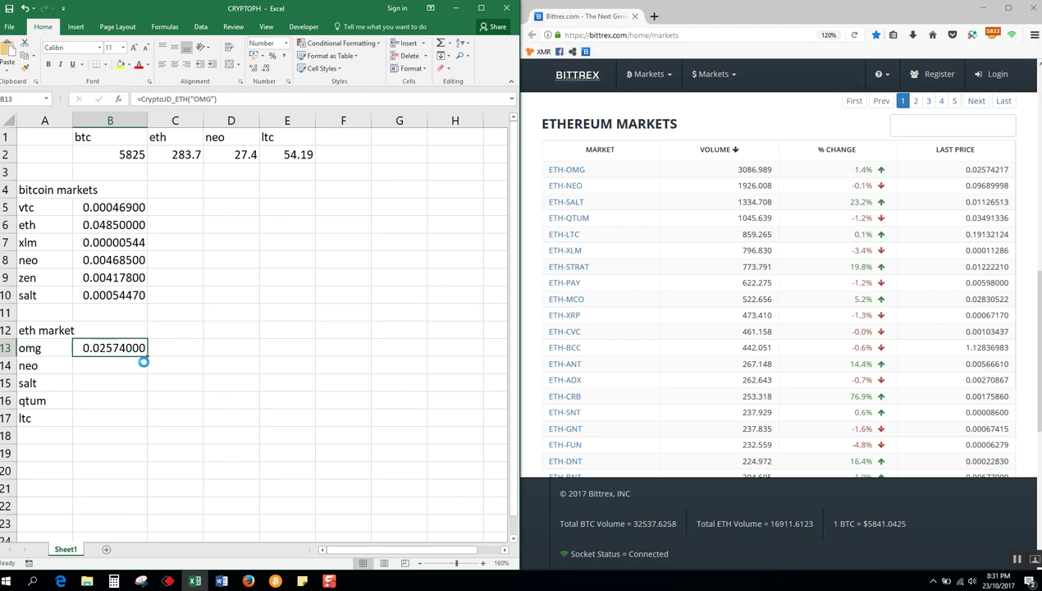
Step: Copy B13's formula down to B17 and switch B14 to NEO and B15 to SALT
{"action": "left_click_drag", "start_coordinate": [147, 356], "coordinate": [130, 428]}
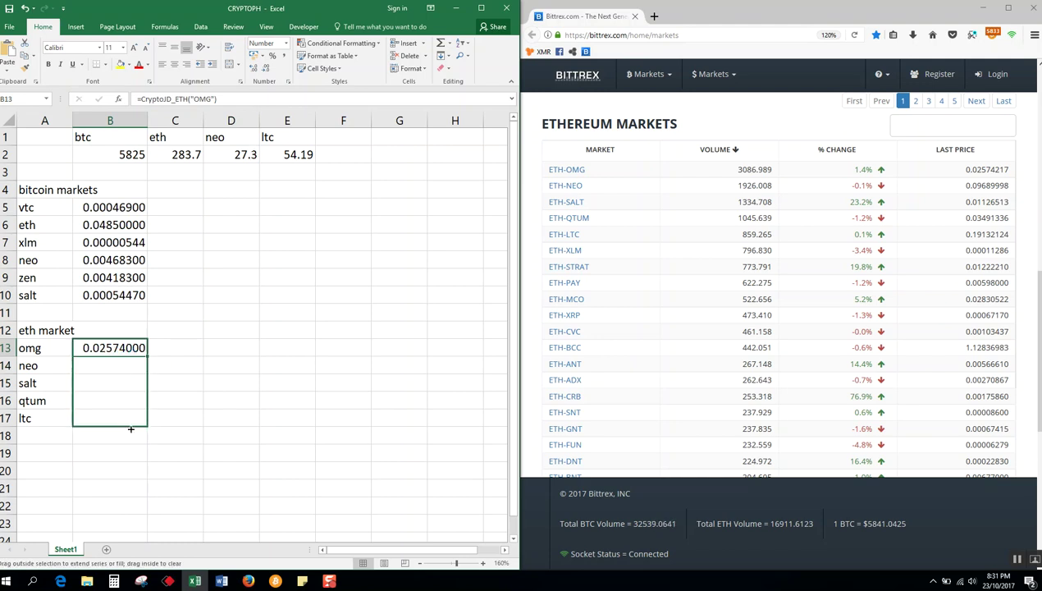
{"action": "left_click", "coordinate": [120, 365]}
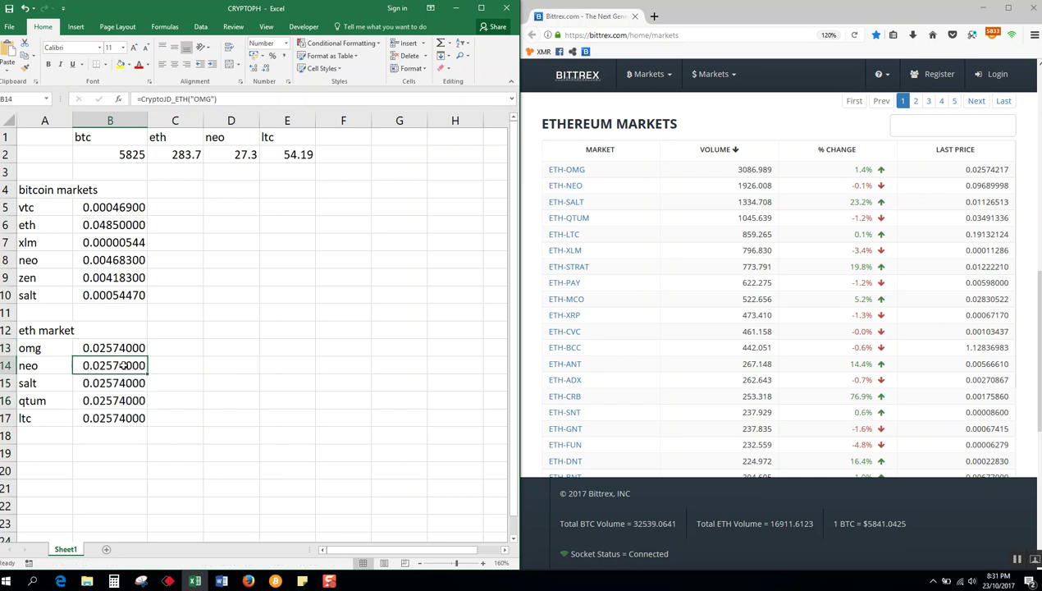
{"action": "left_click", "coordinate": [205, 98]}
{"action": "double_click", "coordinate": [203, 99]}
{"action": "type", "text": "NEO"}
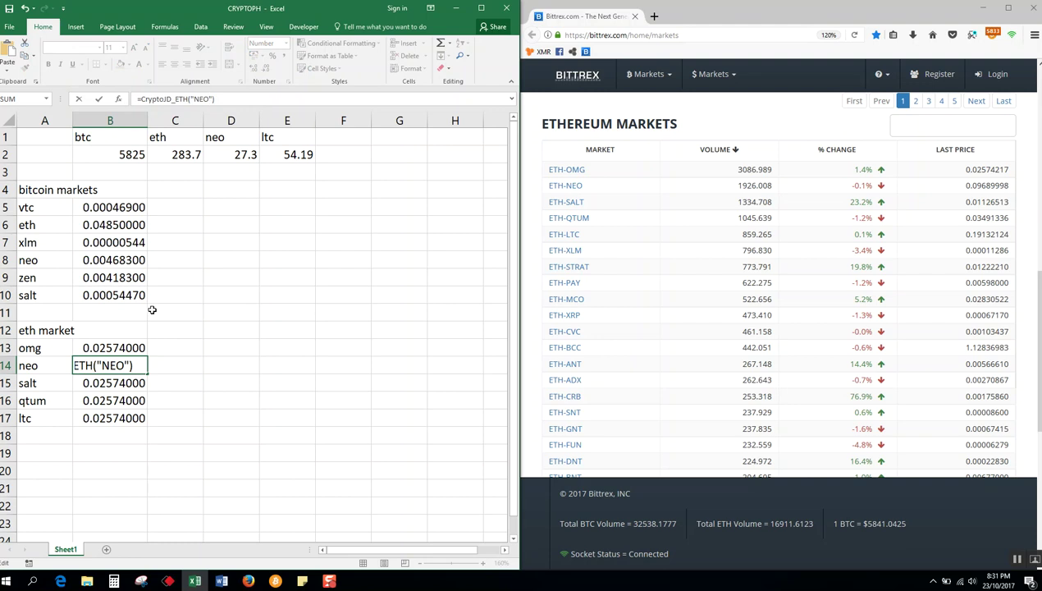
{"action": "key", "text": "Return"}
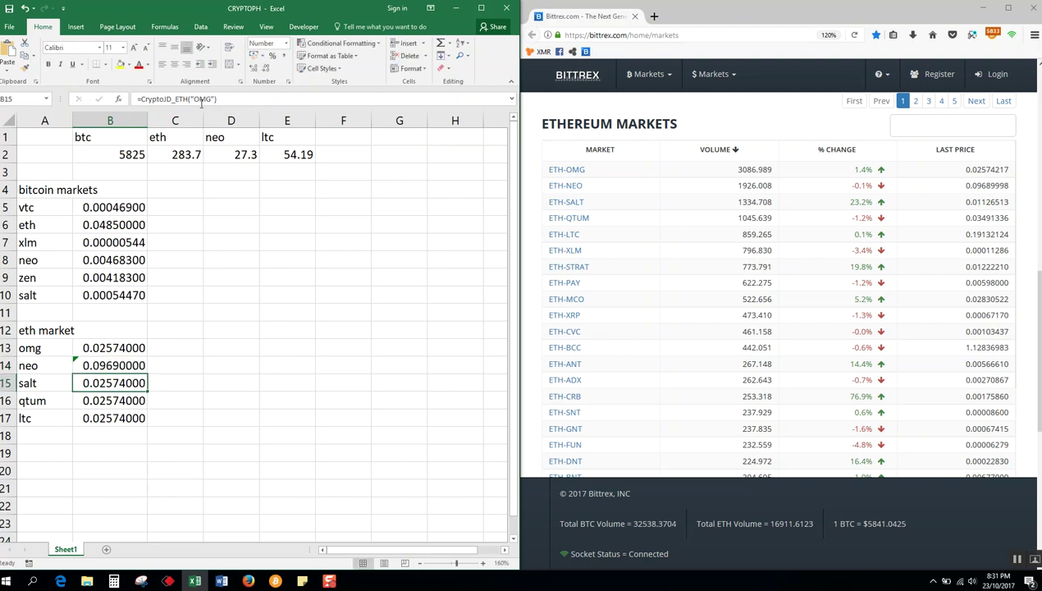
{"action": "left_click", "coordinate": [195, 99]}
{"action": "double_click", "coordinate": [205, 98]}
{"action": "type", "text": "SALT"}
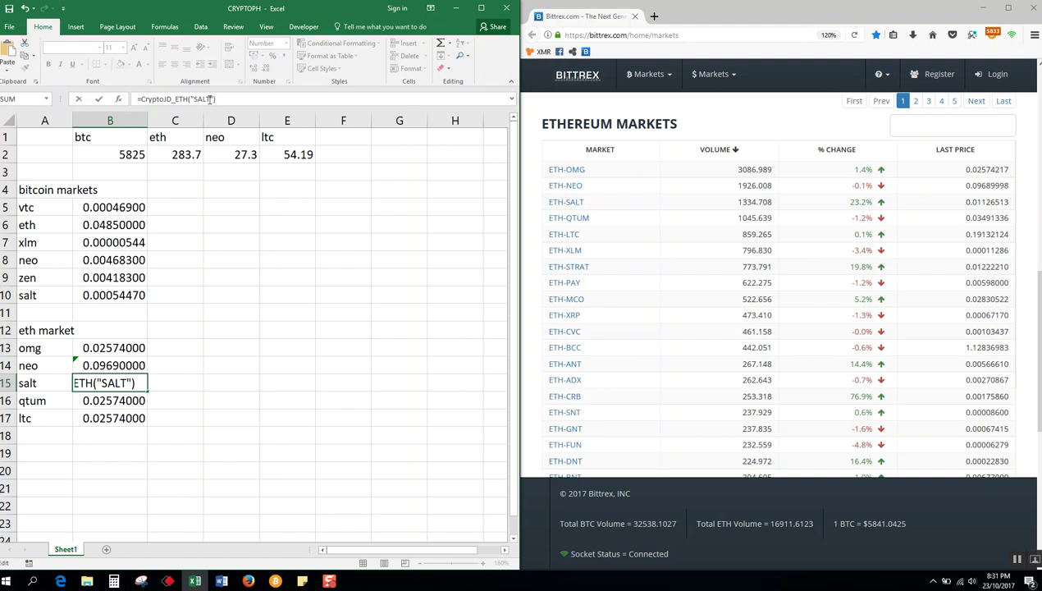
{"action": "key", "text": "Return"}
Step: Switch B16 to QTUM and B17 to LTC, showing ltc at 0.19130000
{"action": "left_click", "coordinate": [197, 99]}
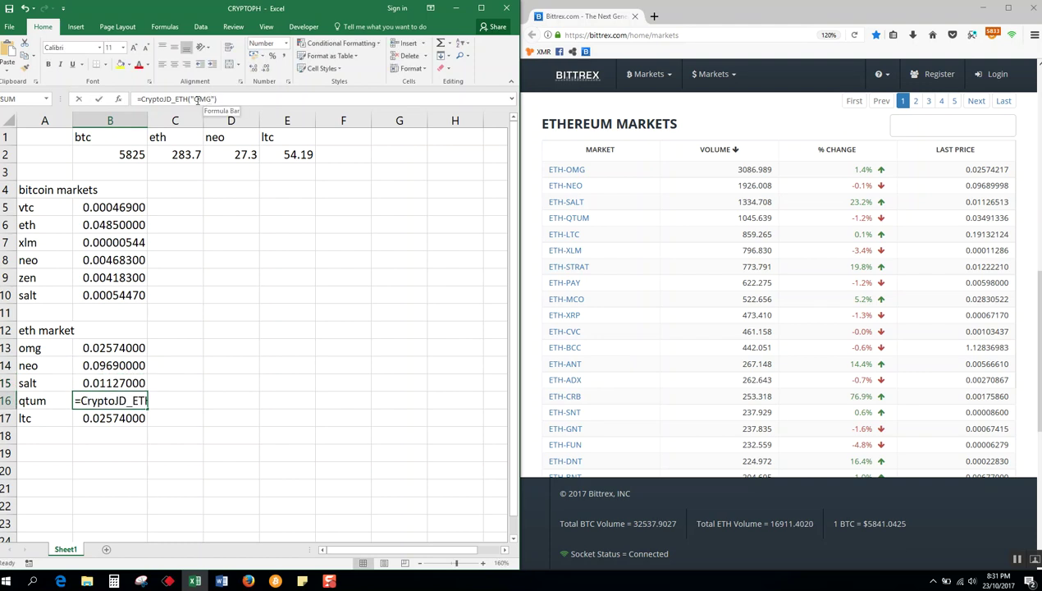
{"action": "type", "text": "QTUM"}
{"action": "key", "text": "Return"}
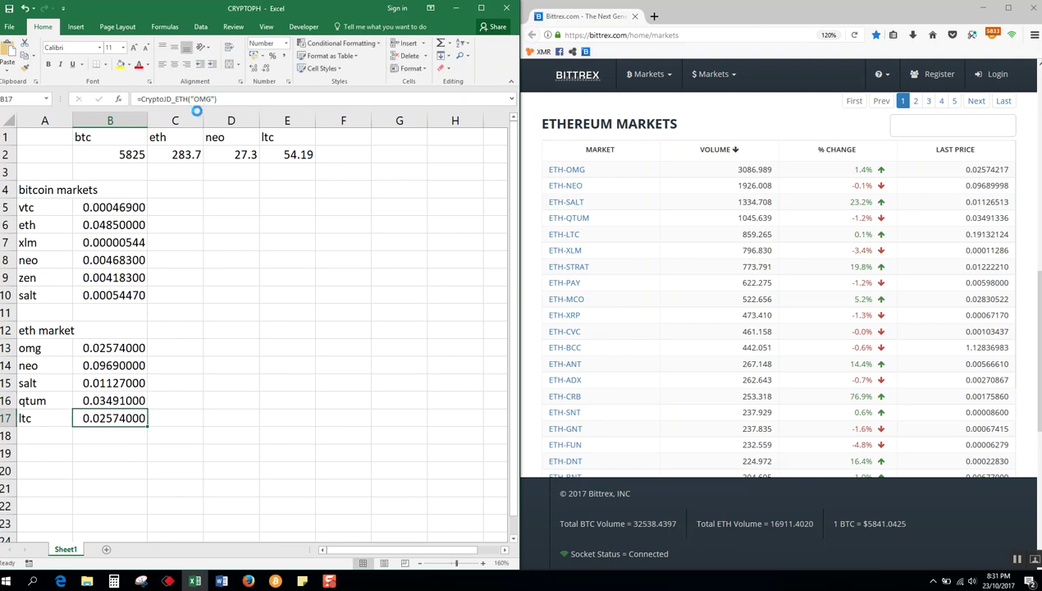
{"action": "left_click", "coordinate": [196, 98]}
{"action": "left_click_drag", "start_coordinate": [194, 98], "coordinate": [210, 98]}
{"action": "type", "text": "LTC"}
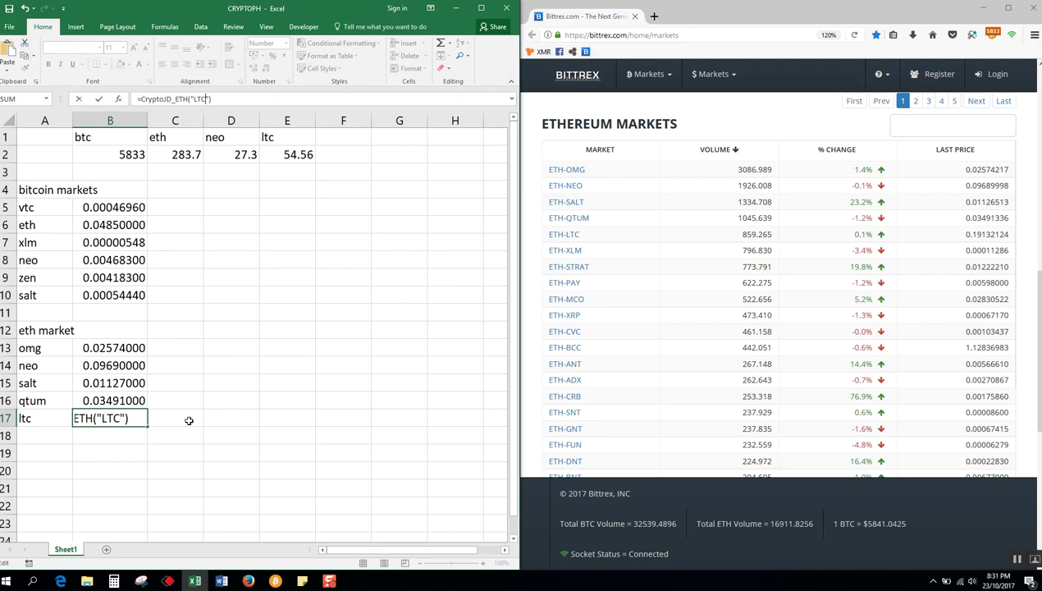
{"action": "key", "text": "Return"}
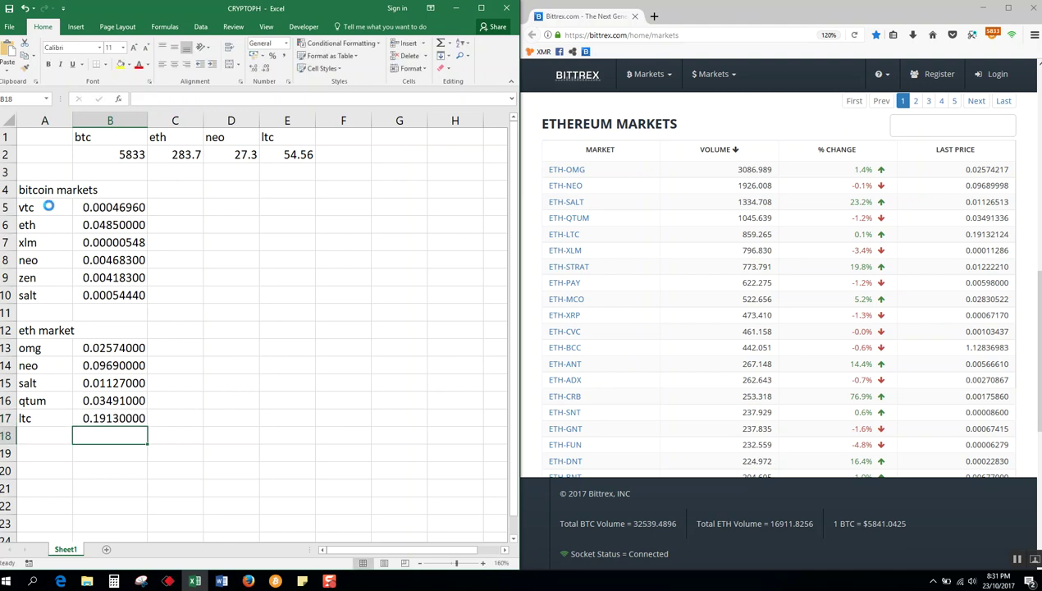
Step: Enter =SUM(B2*B5) in D5 to get vtc's dollar value from the btc price
{"action": "left_click", "coordinate": [227, 211]}
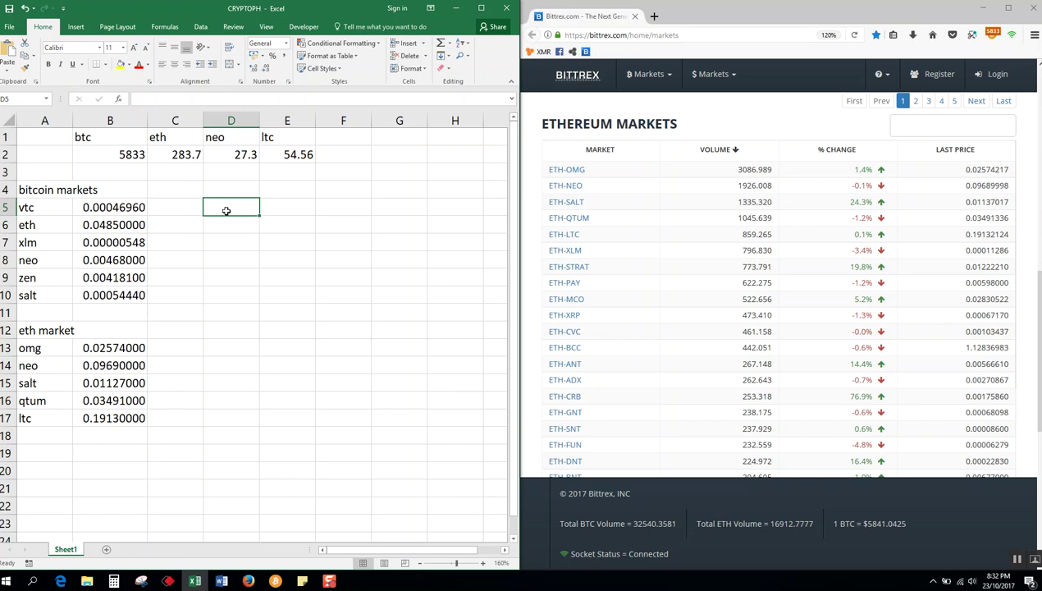
{"action": "left_click", "coordinate": [440, 44]}
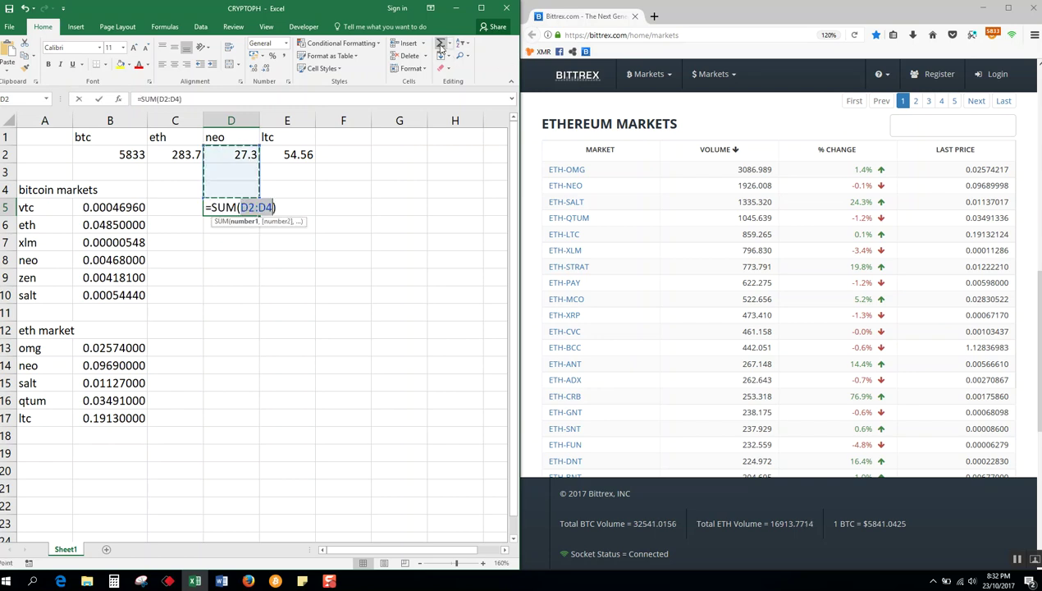
{"action": "left_click", "coordinate": [129, 154]}
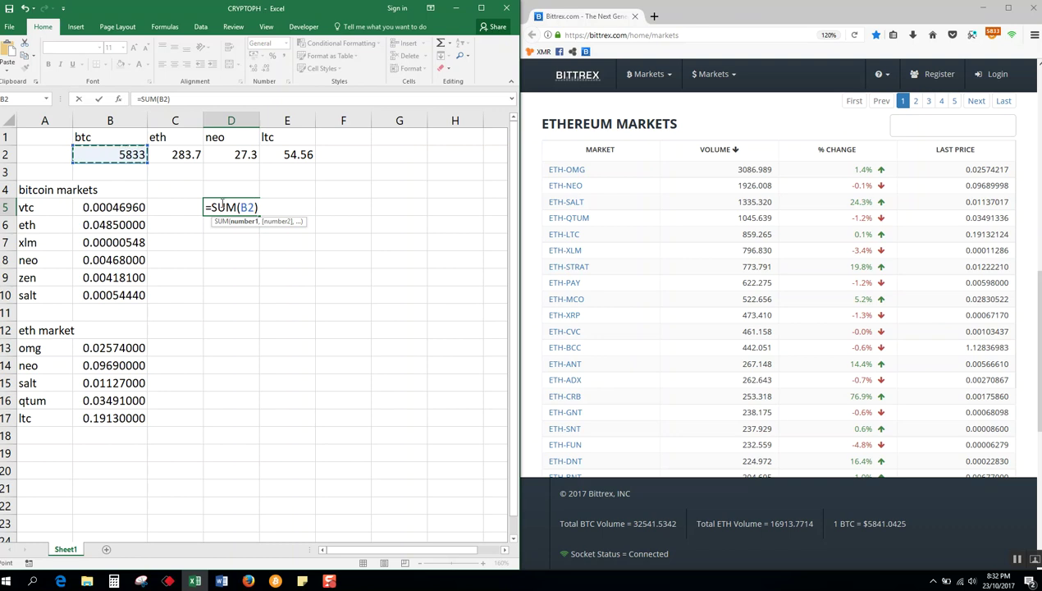
{"action": "type", "text": "*"}
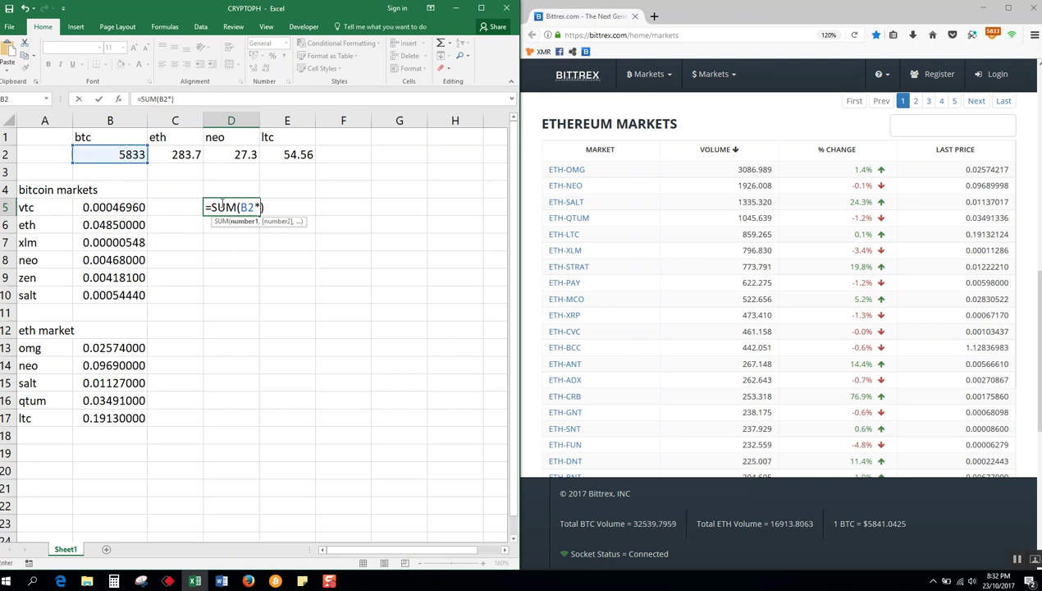
{"action": "left_click", "coordinate": [134, 208]}
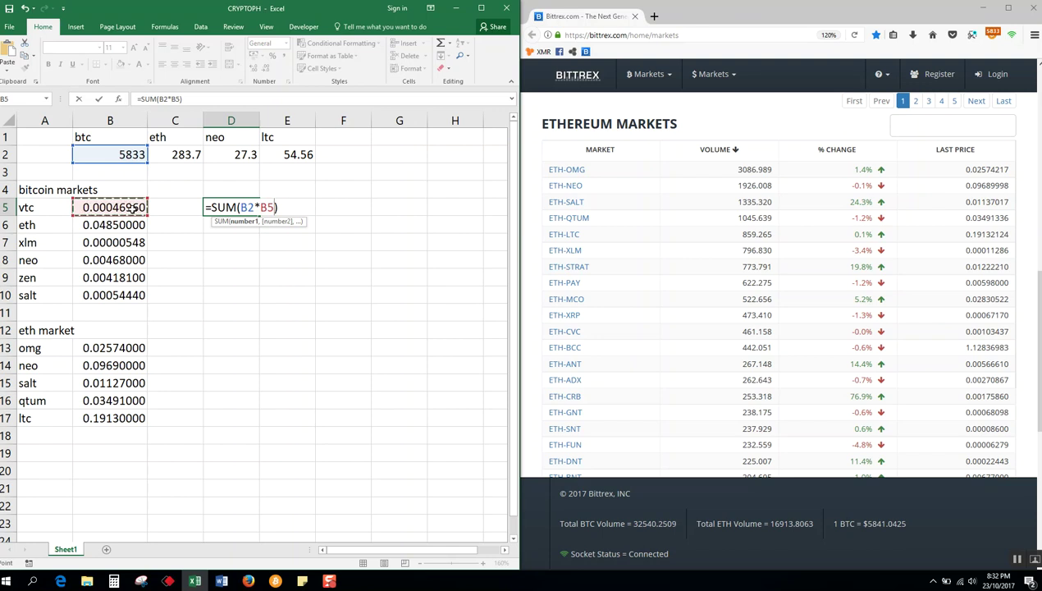
{"action": "key", "text": "Return"}
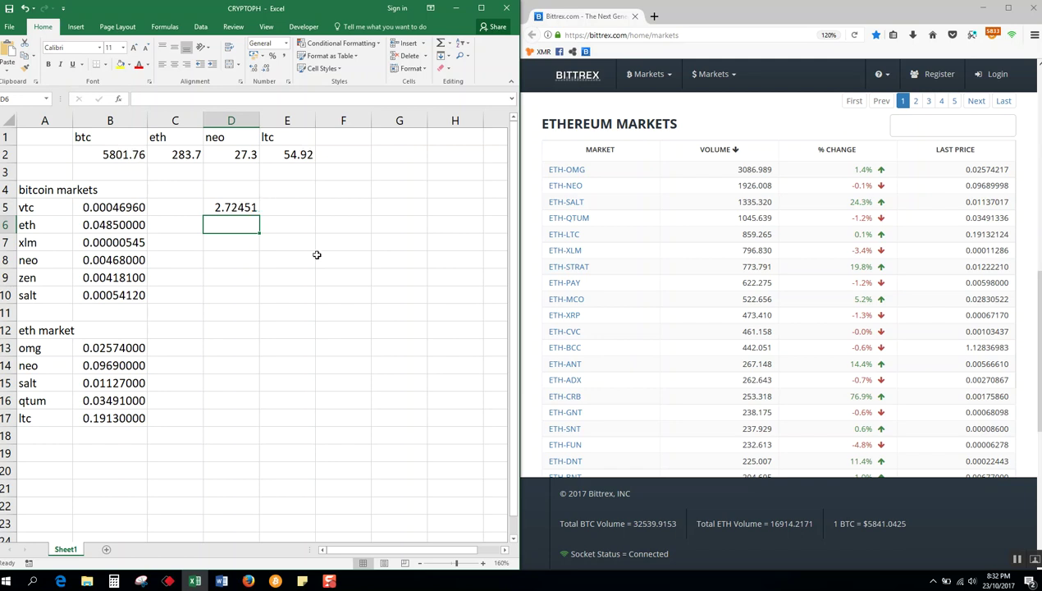
Step: Copy D5's dollar formula down through D10
{"action": "left_click", "coordinate": [249, 207]}
{"action": "left_click_drag", "start_coordinate": [260, 215], "coordinate": [258, 300]}
{"action": "left_click", "coordinate": [236, 226]}
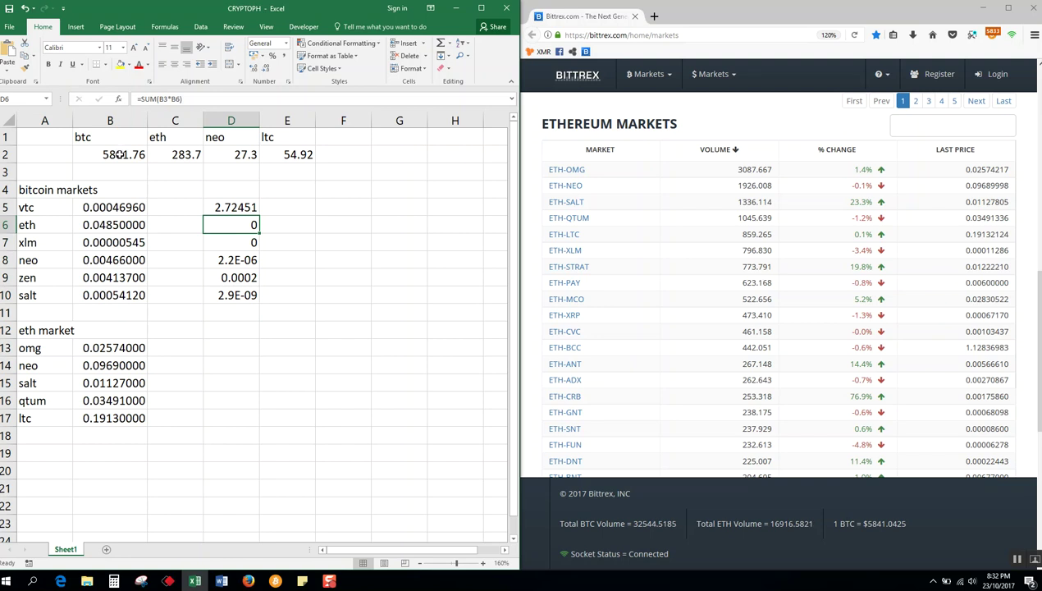
Step: Fix the eth and xlm formulas in D6 and D7 to reference the btc price in B2
{"action": "left_click", "coordinate": [165, 97]}
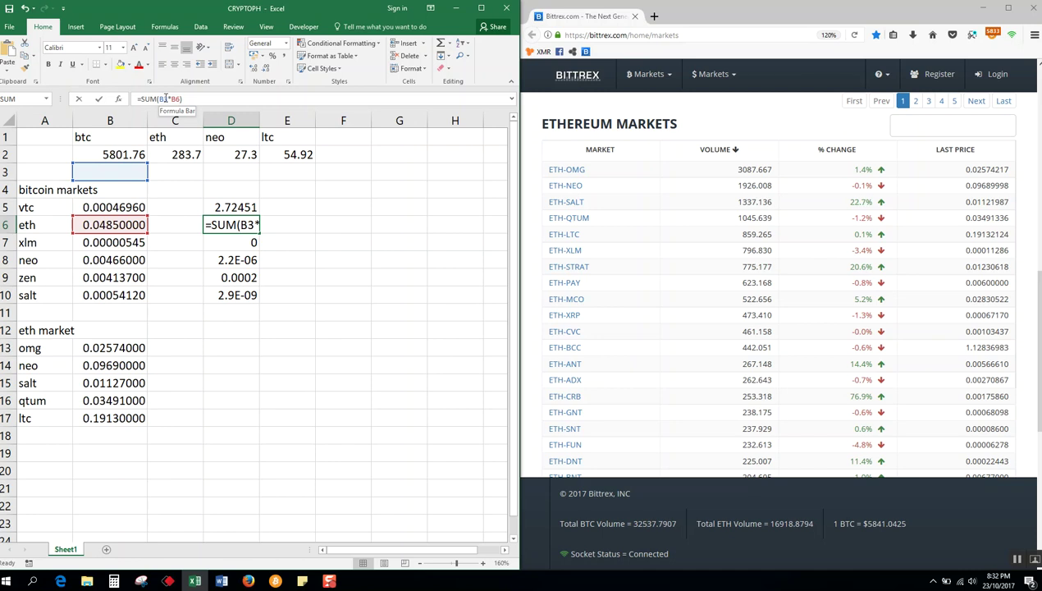
{"action": "key", "text": "BackSpace"}
{"action": "type", "text": "2"}
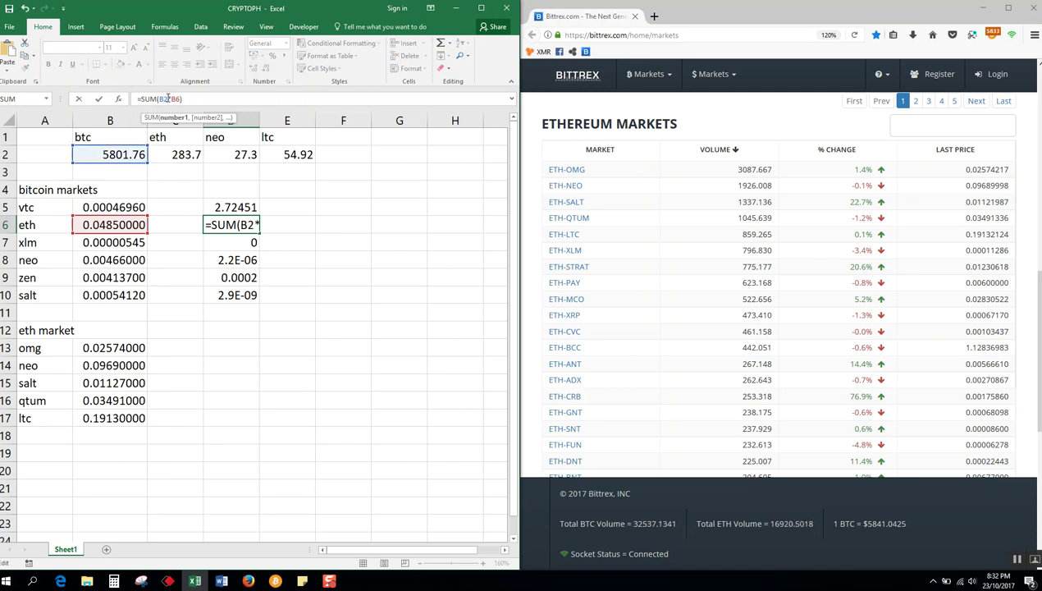
{"action": "key", "text": "Return"}
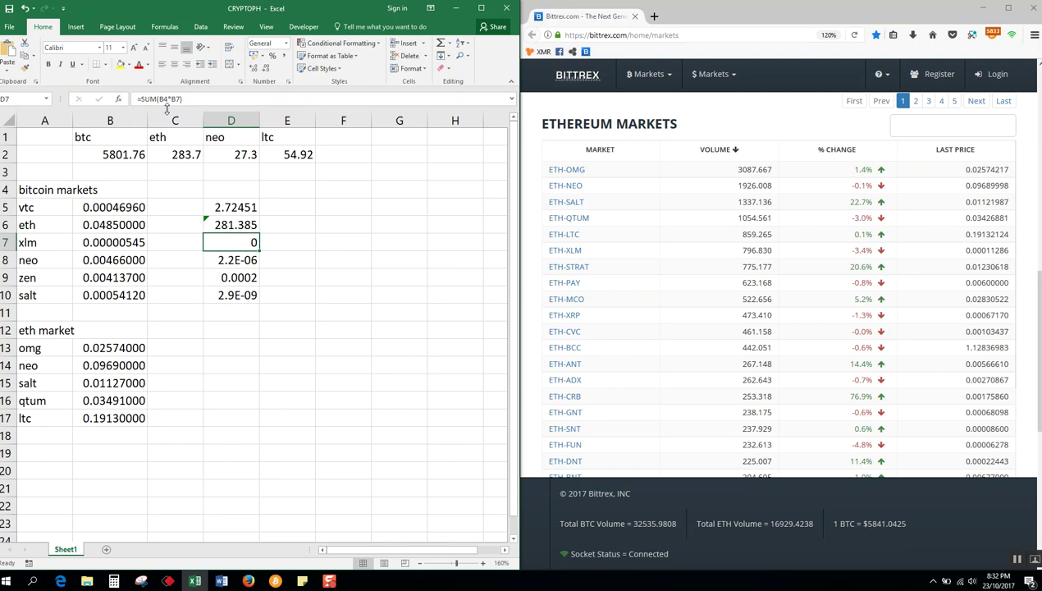
{"action": "left_click", "coordinate": [165, 99]}
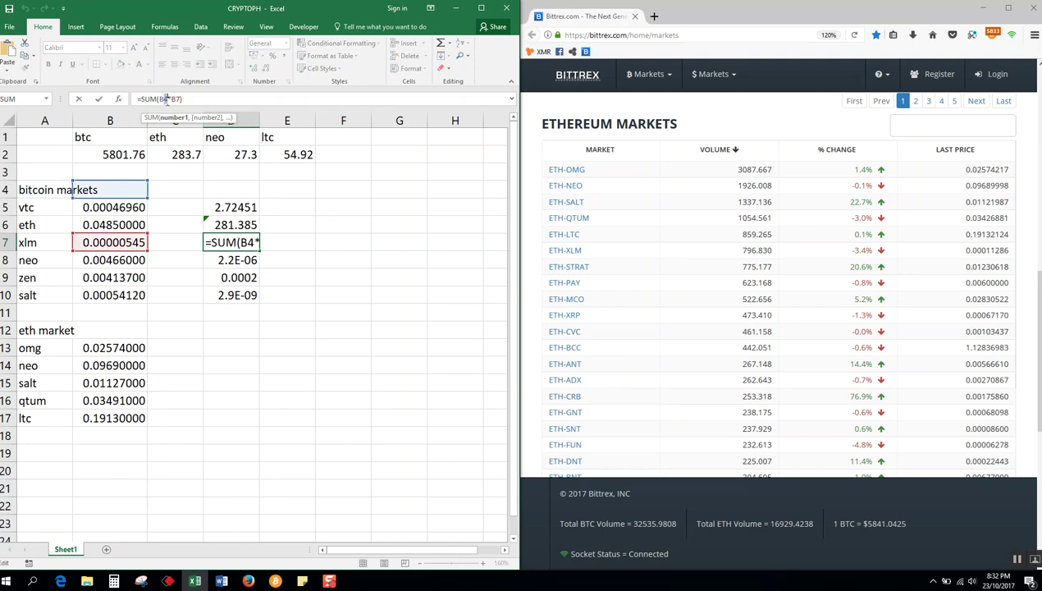
{"action": "key", "text": "BackSpace"}
{"action": "type", "text": "2"}
{"action": "key", "text": "Return"}
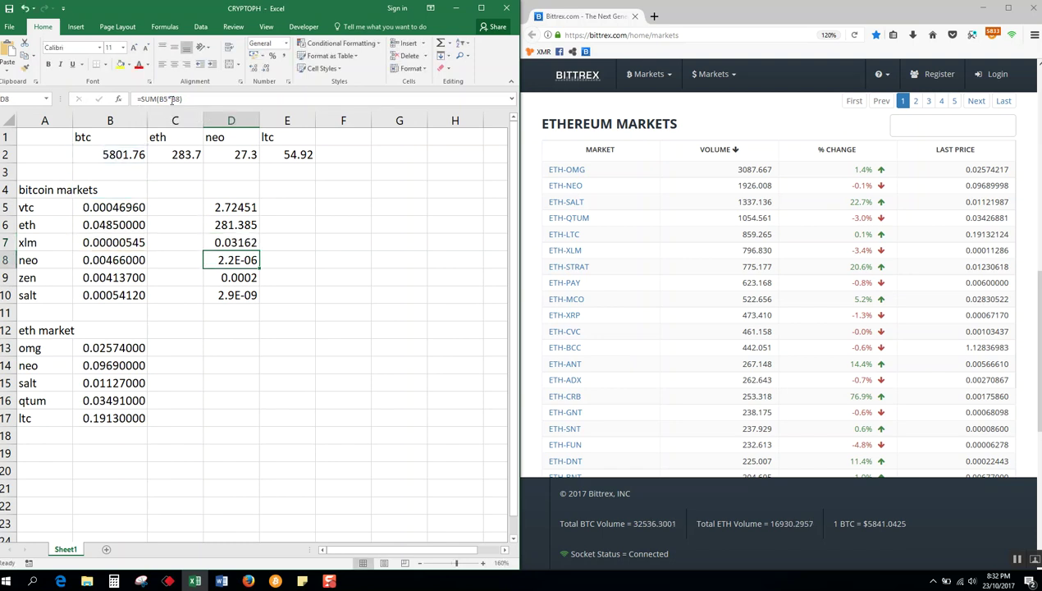
Step: Fix the neo, zen and salt formulas so each references B2, giving salt 3.13954
{"action": "left_click", "coordinate": [164, 99]}
{"action": "key", "text": "BackSpace"}
{"action": "type", "text": "2"}
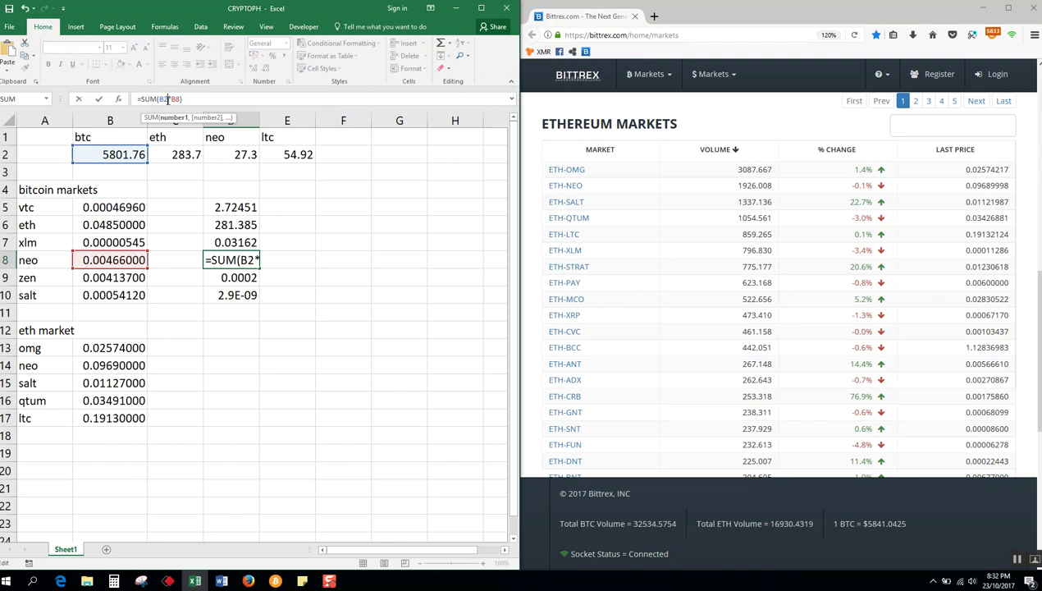
{"action": "key", "text": "Return"}
{"action": "left_click", "coordinate": [166, 99]}
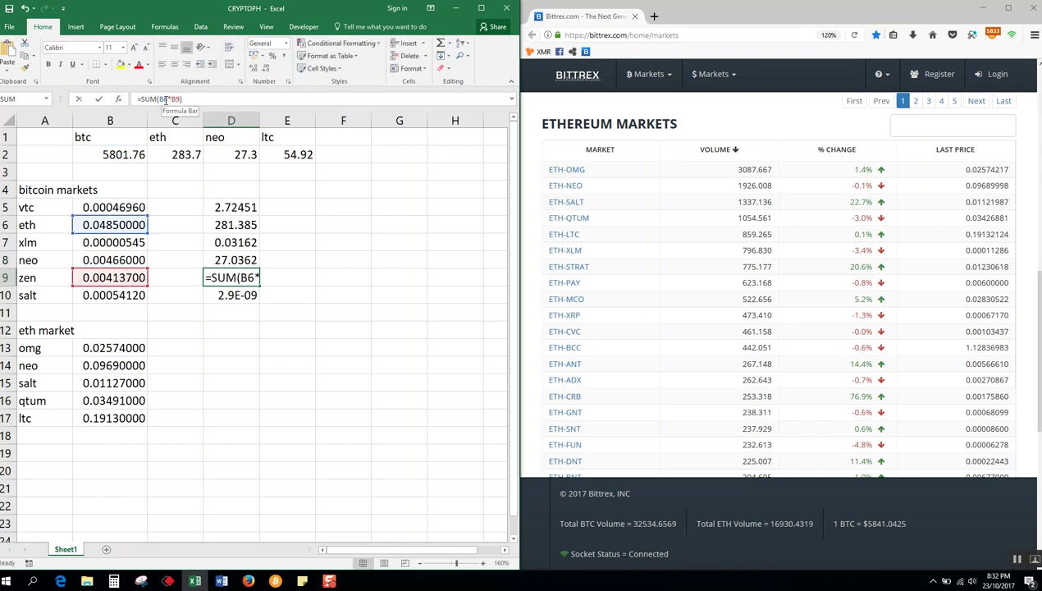
{"action": "key", "text": "BackSpace"}
{"action": "type", "text": "2"}
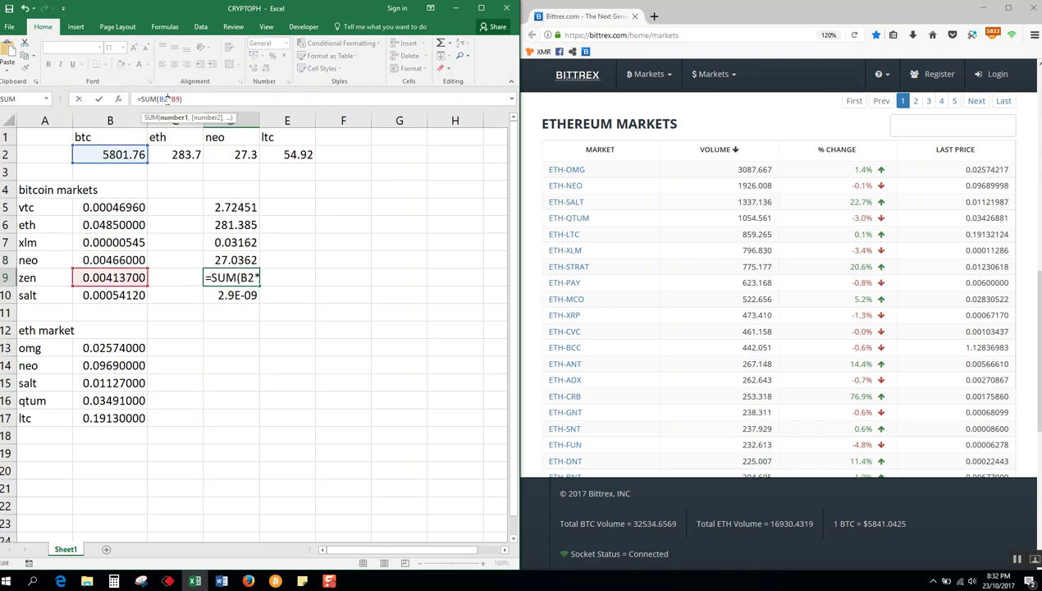
{"action": "key", "text": "Return"}
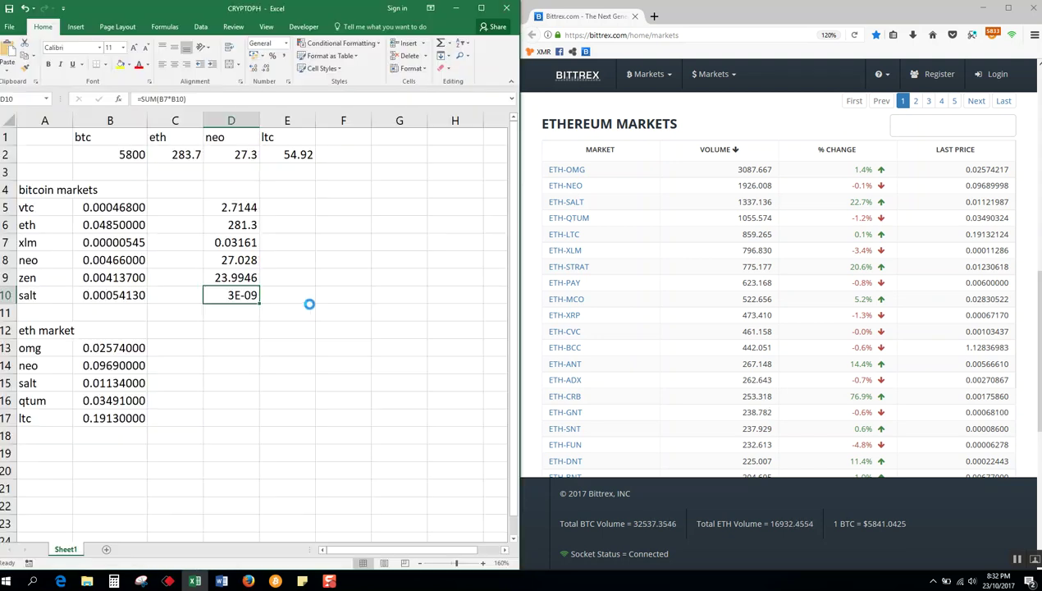
{"action": "left_click", "coordinate": [166, 99]}
{"action": "key", "text": "BackSpace"}
{"action": "type", "text": "2"}
{"action": "key", "text": "Return"}
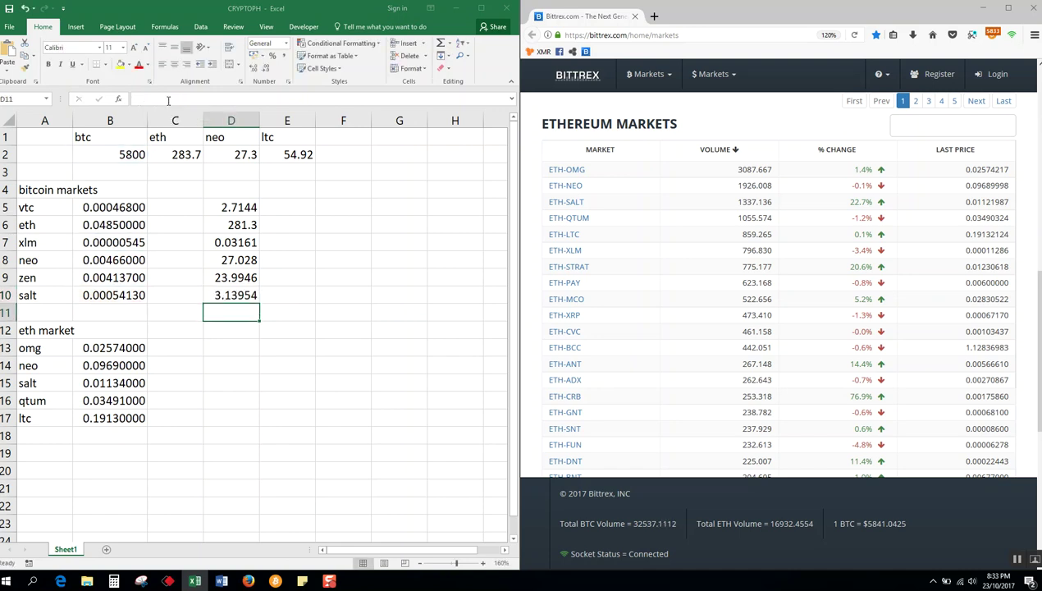
Step: Format the USD prices in B2:E2 as English (United States) accounting currency
{"action": "left_click_drag", "start_coordinate": [101, 154], "coordinate": [294, 152]}
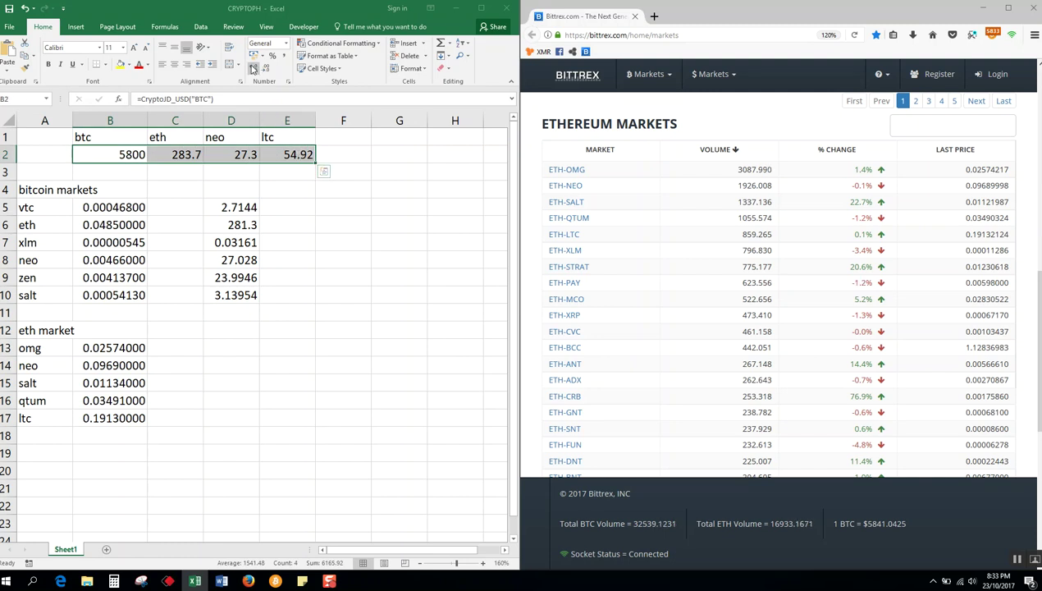
{"action": "left_click", "coordinate": [262, 57]}
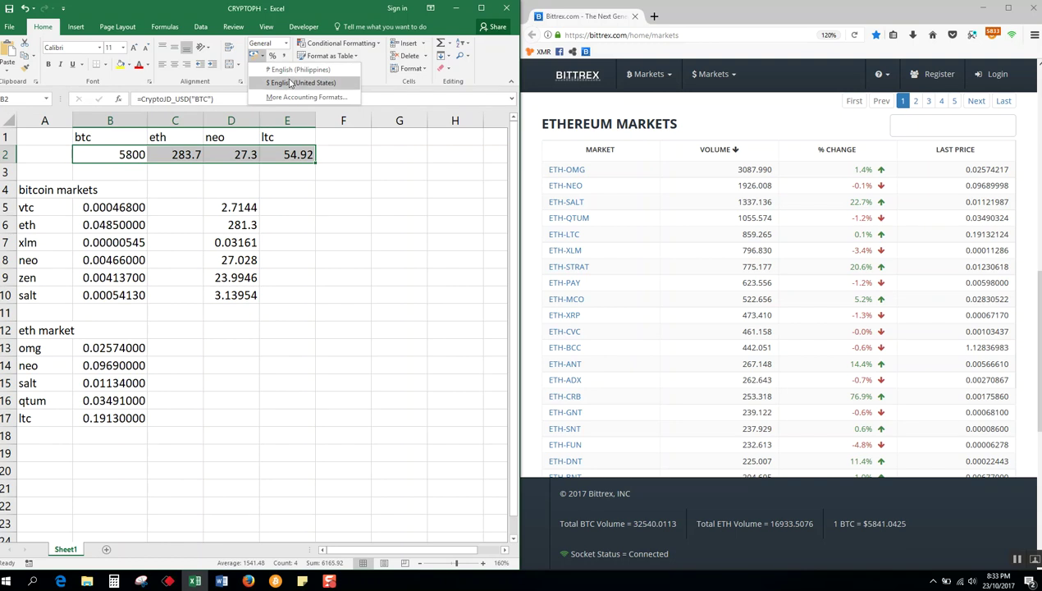
{"action": "left_click", "coordinate": [289, 82]}
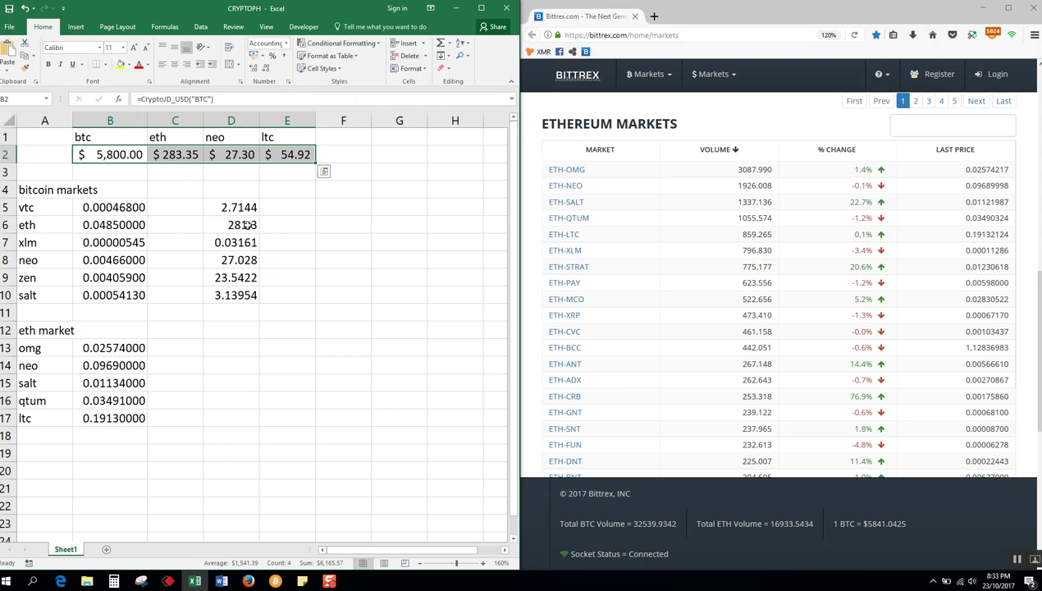
Step: Format D5:D10 as US-dollar accounting amounts with two decimals
{"action": "left_click_drag", "start_coordinate": [242, 209], "coordinate": [243, 294]}
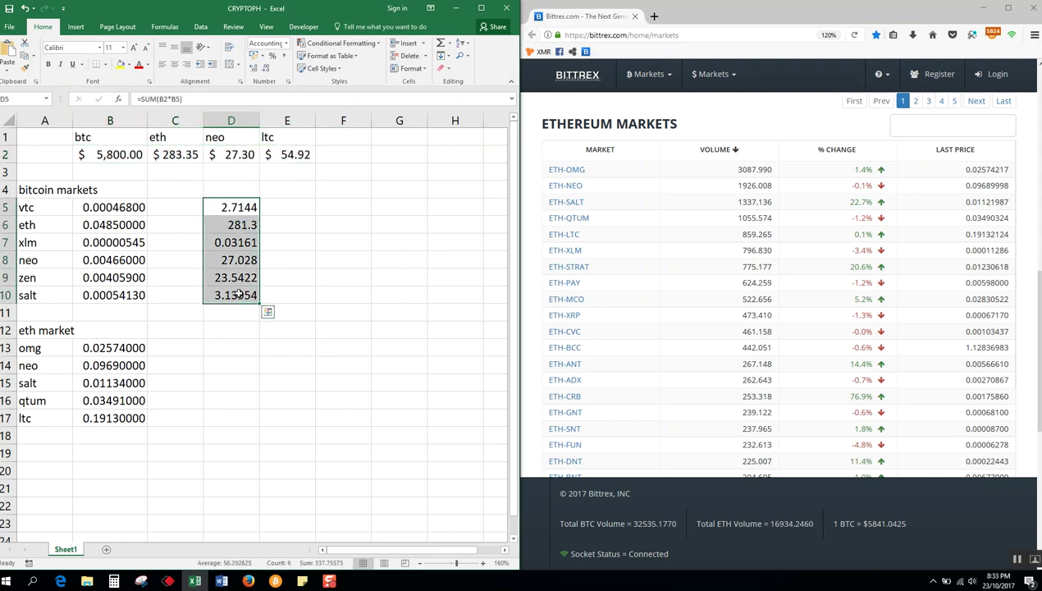
{"action": "left_click", "coordinate": [253, 56]}
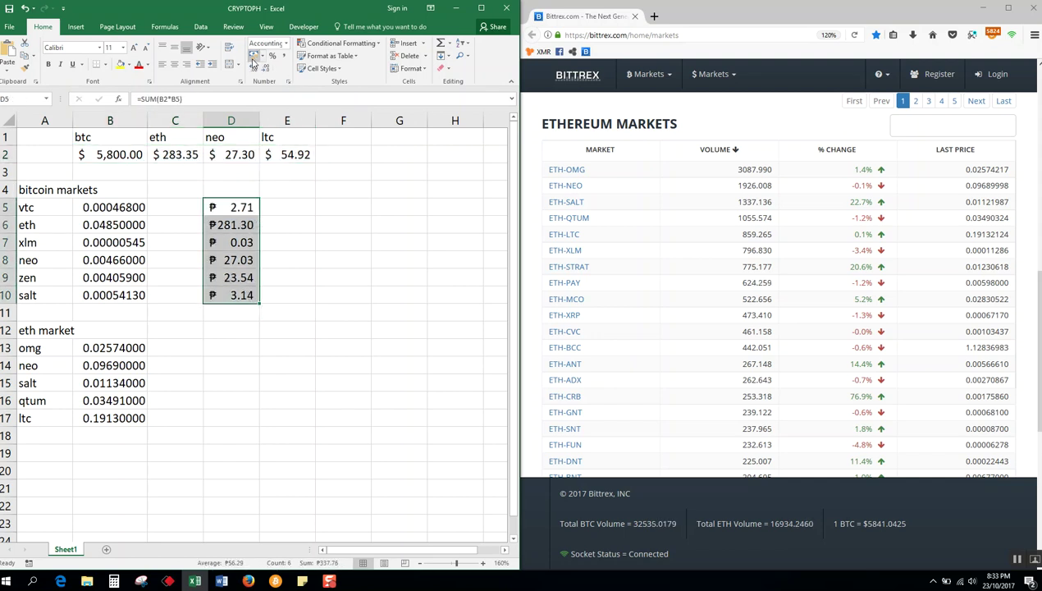
{"action": "left_click", "coordinate": [263, 56]}
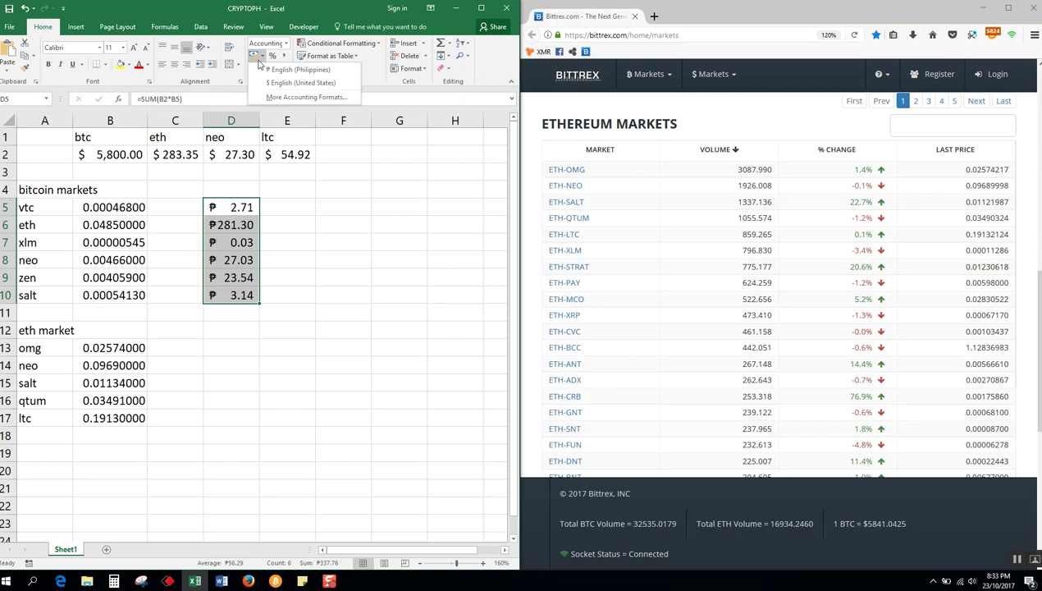
{"action": "left_click", "coordinate": [283, 75]}
{"action": "left_click", "coordinate": [287, 83]}
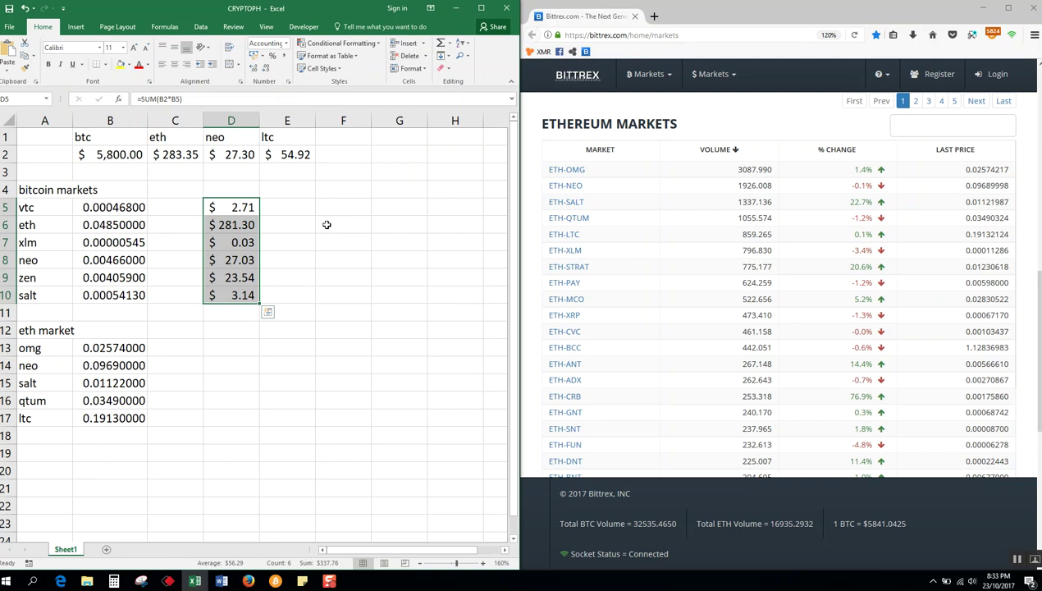
{"action": "left_click", "coordinate": [311, 423]}
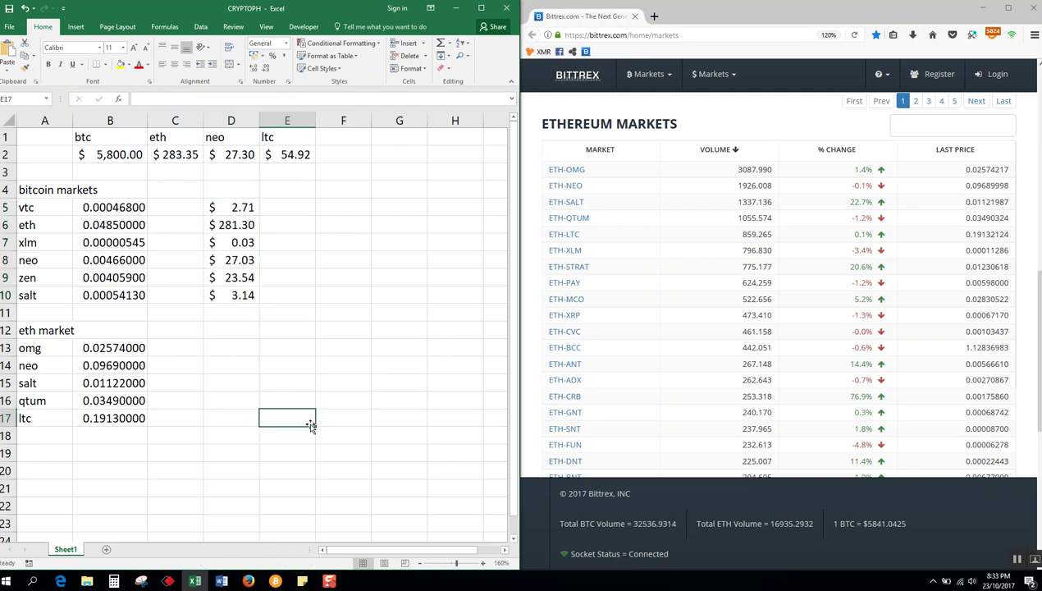